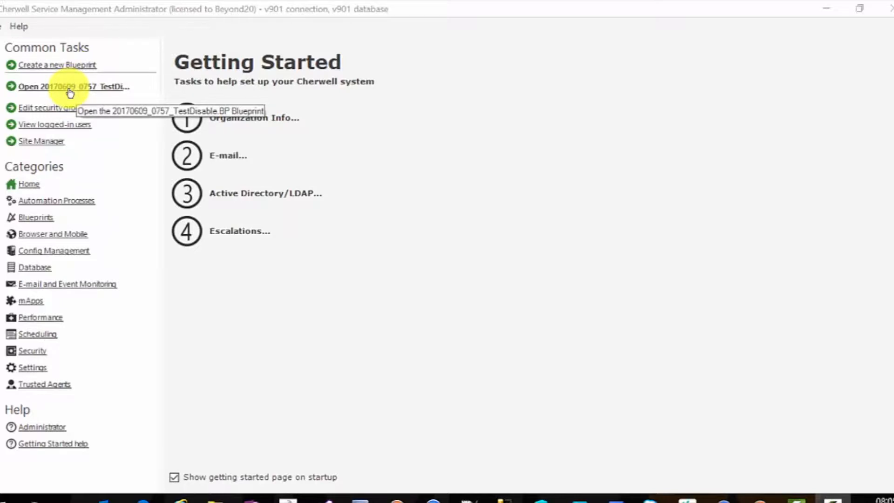
# Step: Open the 20170609_0757_TestDisable blueprint and bring up the default form of the supporting object SLA Target Time
pyautogui.click(70, 93)
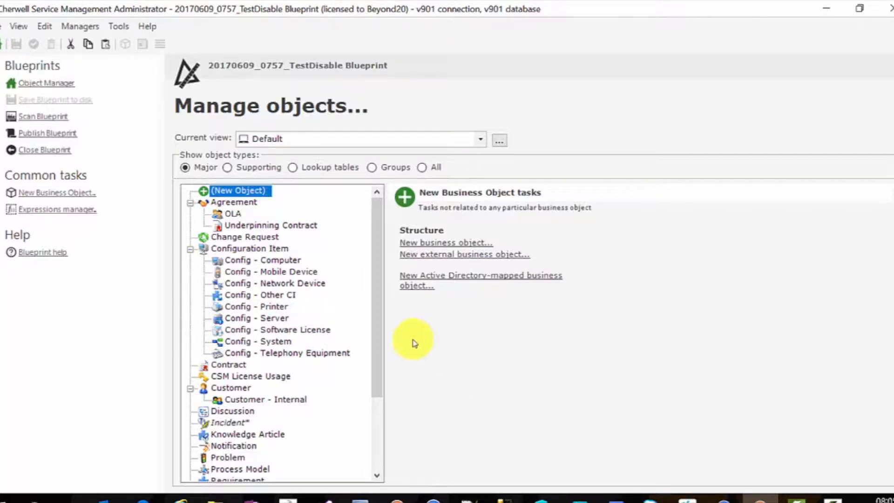
pyautogui.scroll(-3, 273, 368)
pyautogui.click(256, 167)
pyautogui.scroll(-12, 272, 393)
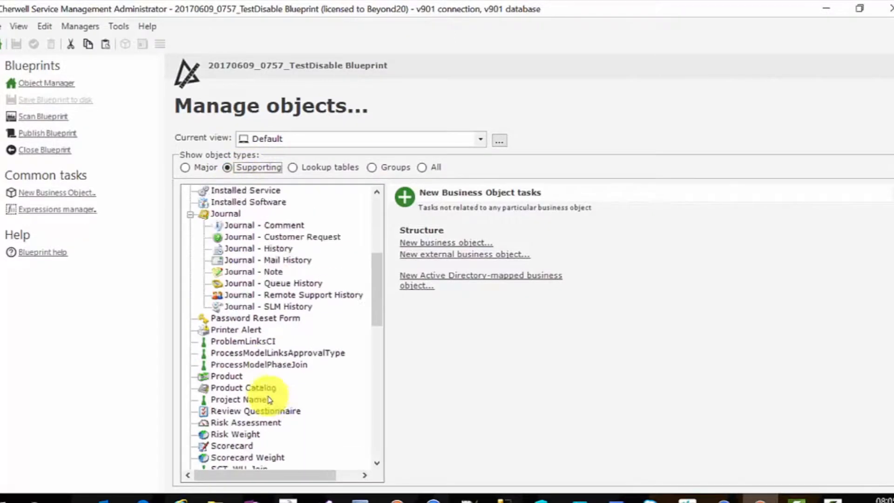
pyautogui.click(233, 364)
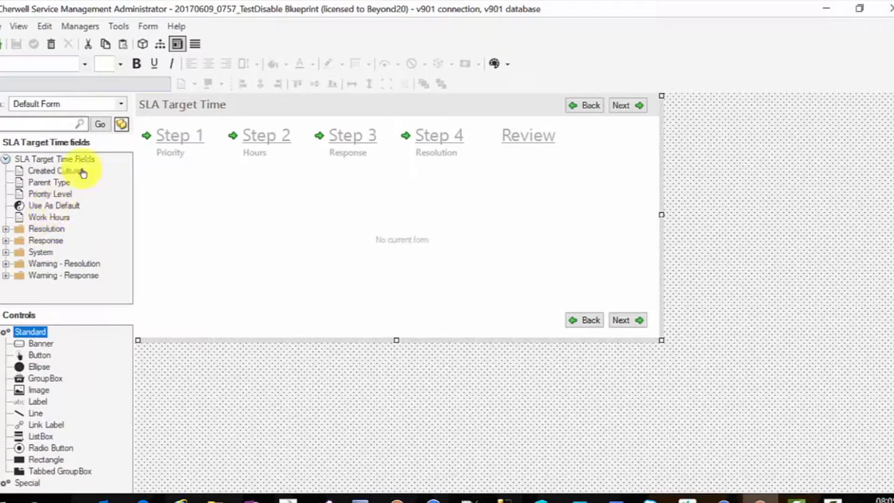
# Step: Display the SLA Target Time form Wizard 3 and inspect its response time and response warning fields
pyautogui.click(125, 105)
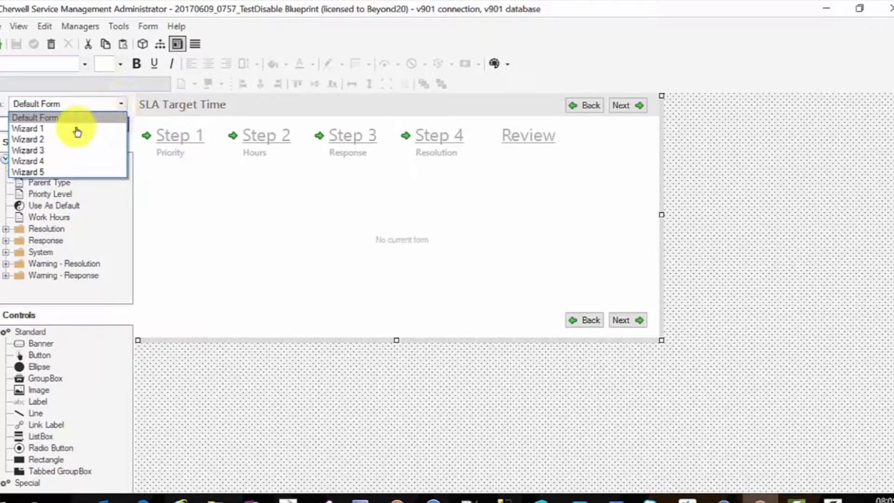
pyautogui.click(28, 150)
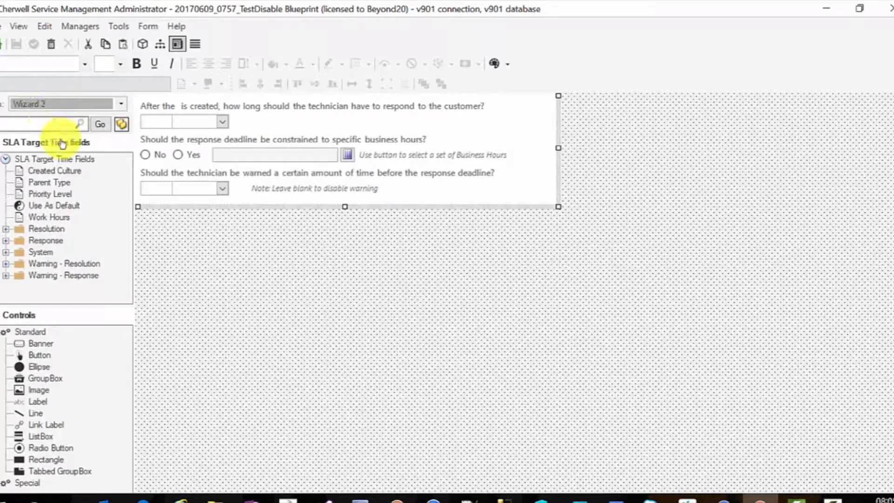
pyautogui.click(150, 120)
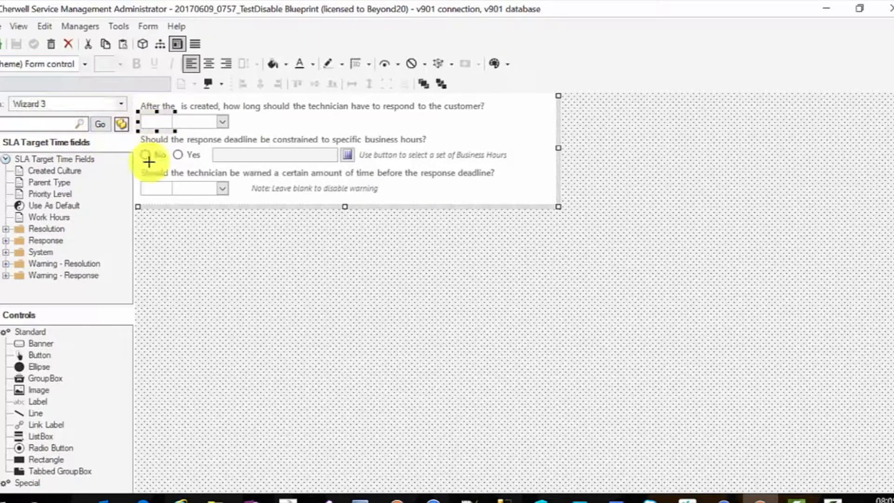
pyautogui.click(152, 188)
# Step: Switch to the Wizard 5 form and open the field properties of its Response Time number field
pyautogui.click(121, 103)
pyautogui.click(28, 172)
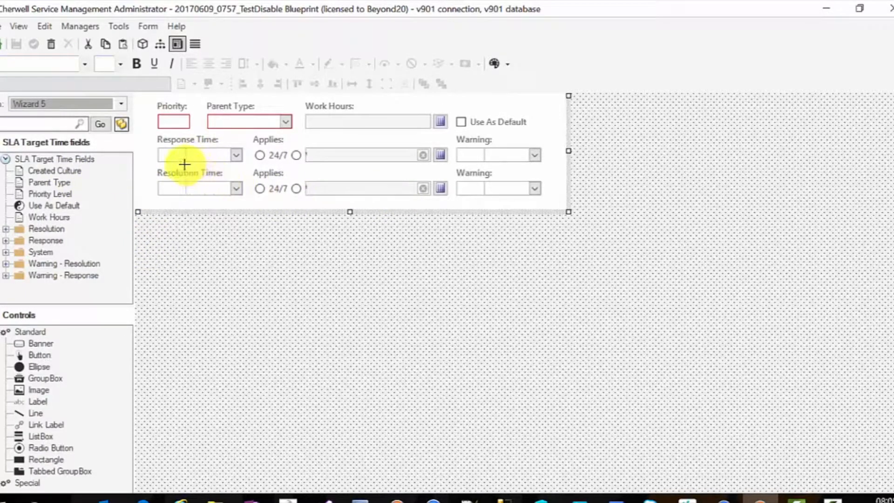
pyautogui.click(172, 154)
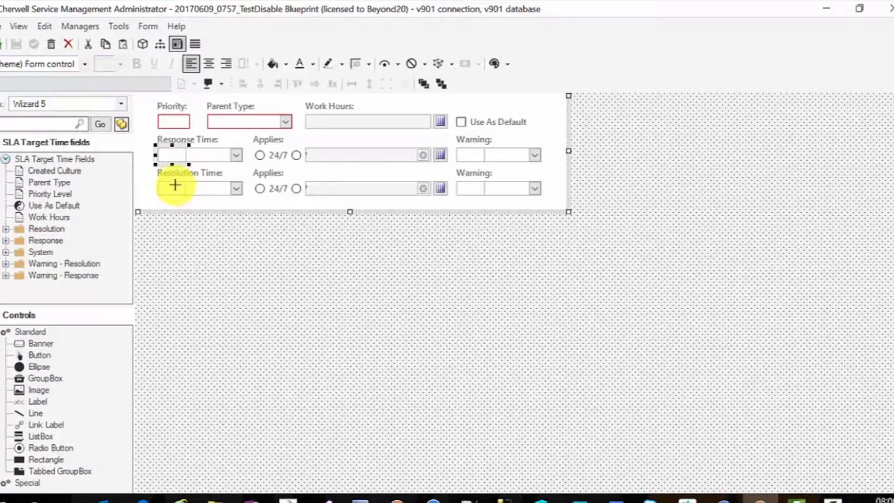
pyautogui.rightClick(171, 152)
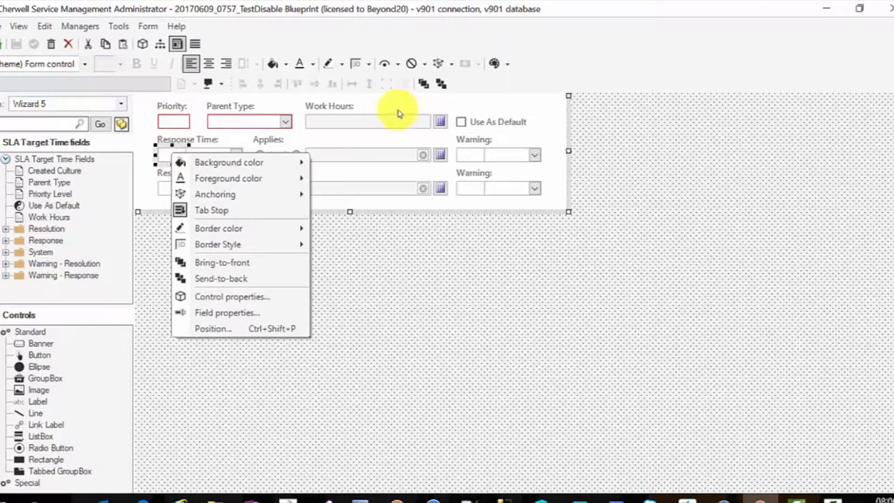
pyautogui.click(544, 65)
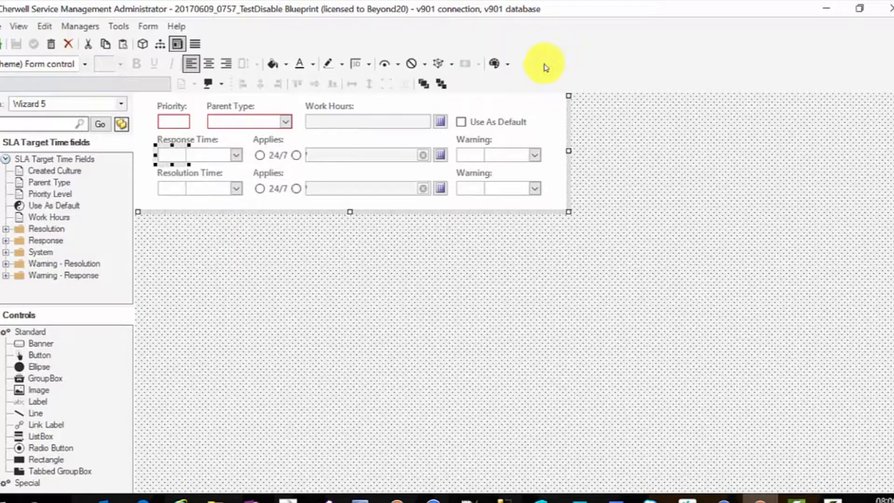
pyautogui.rightClick(173, 158)
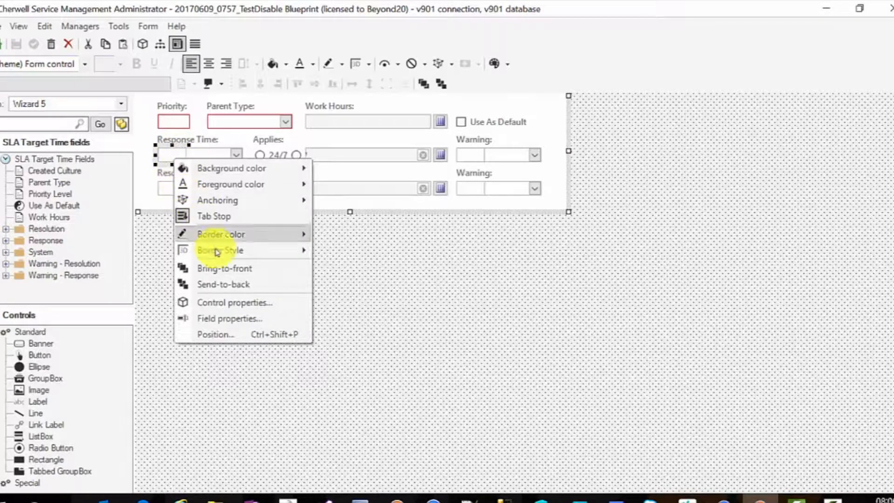
pyautogui.click(234, 320)
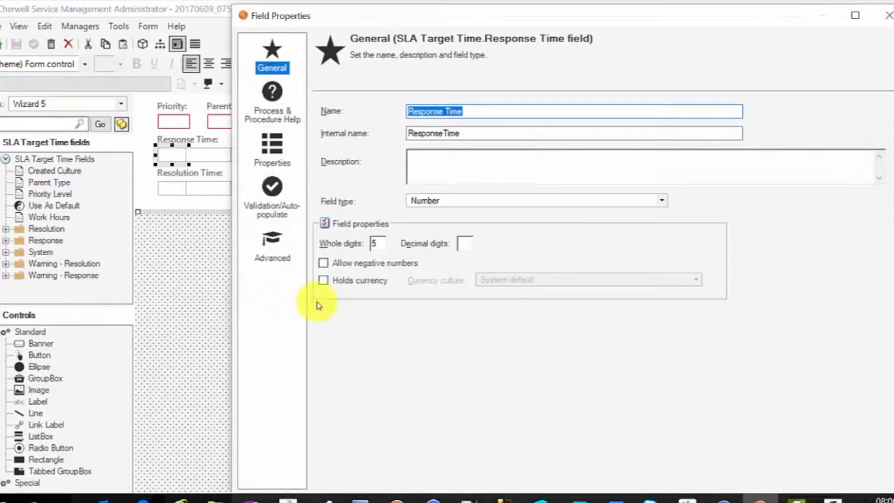
# Step: Examine the Response Time field's whole-digit setting and its range validation limits, and close the properties with OK
pyautogui.click(378, 243)
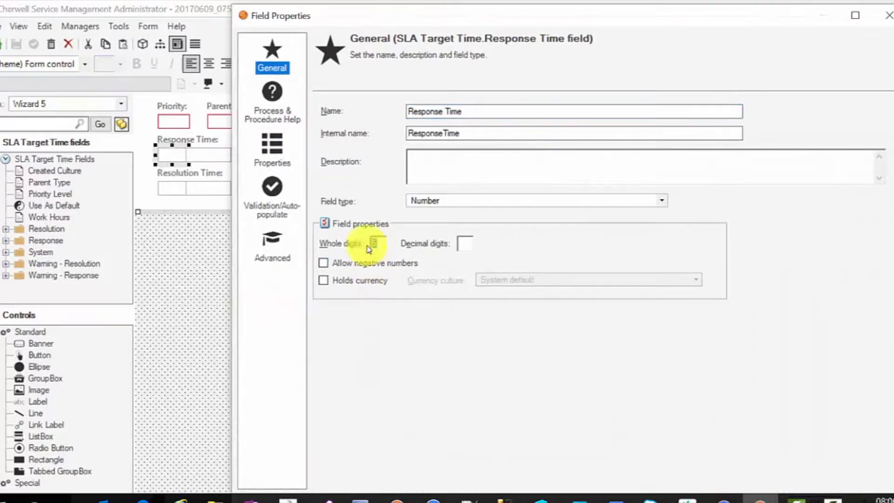
pyautogui.doubleClick(379, 244)
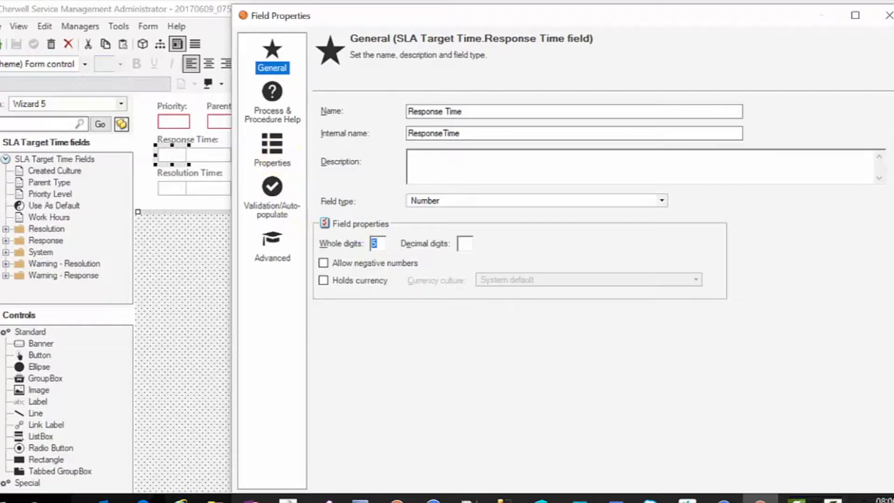
pyautogui.click(275, 160)
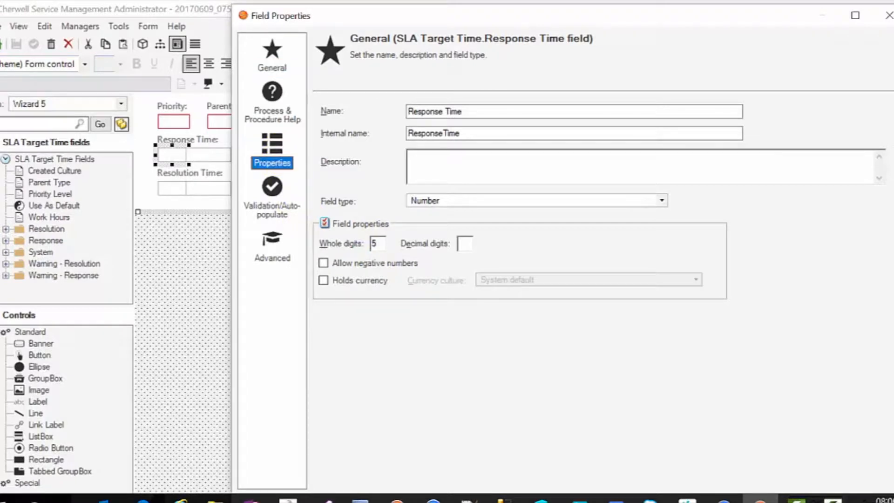
pyautogui.click(272, 210)
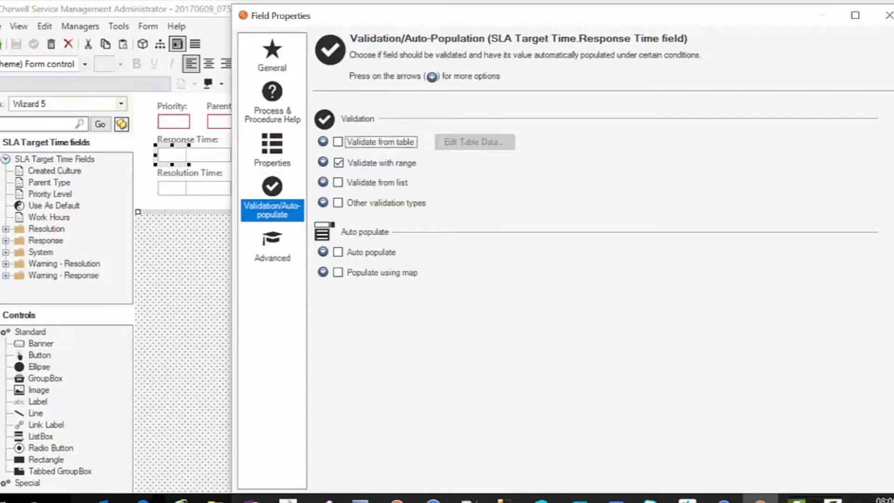
pyautogui.click(323, 163)
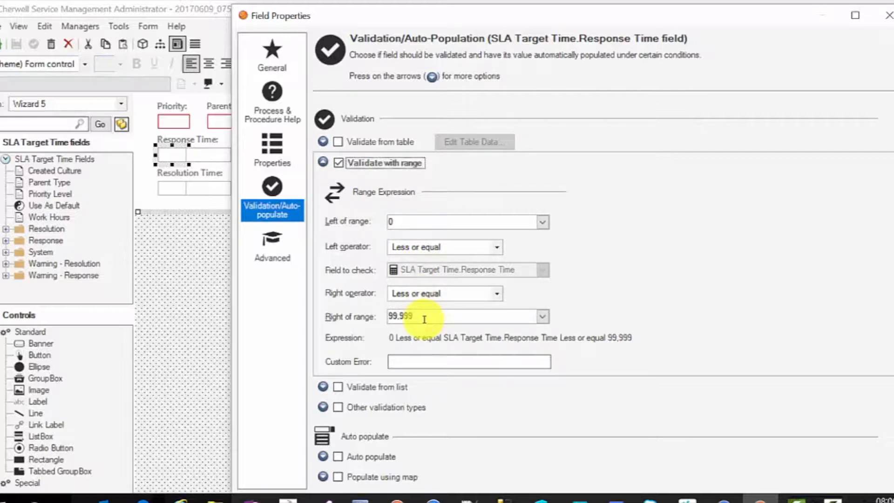
pyautogui.moveTo(424, 319); pyautogui.dragTo(375, 317)
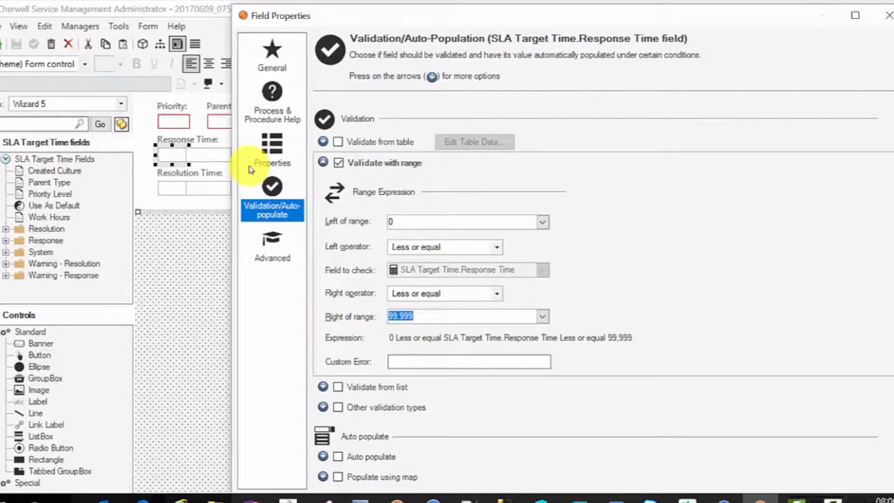
pyautogui.click(272, 60)
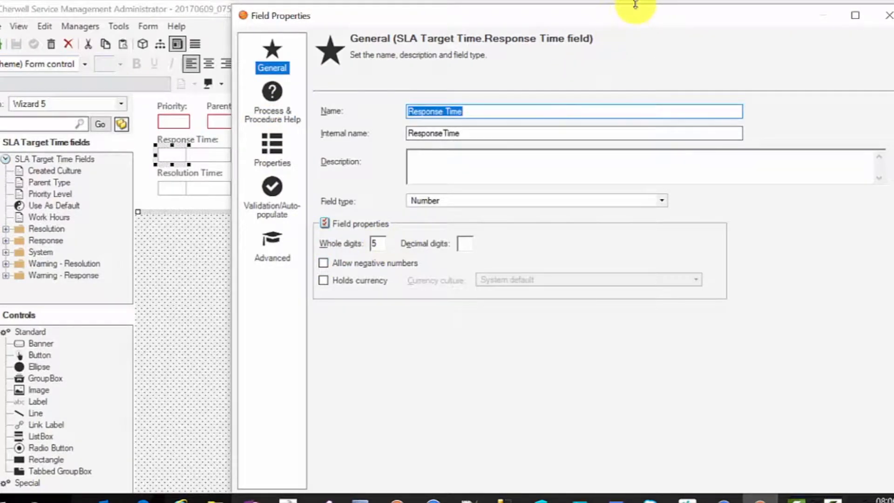
pyautogui.moveTo(635, 5); pyautogui.dragTo(576, 28)
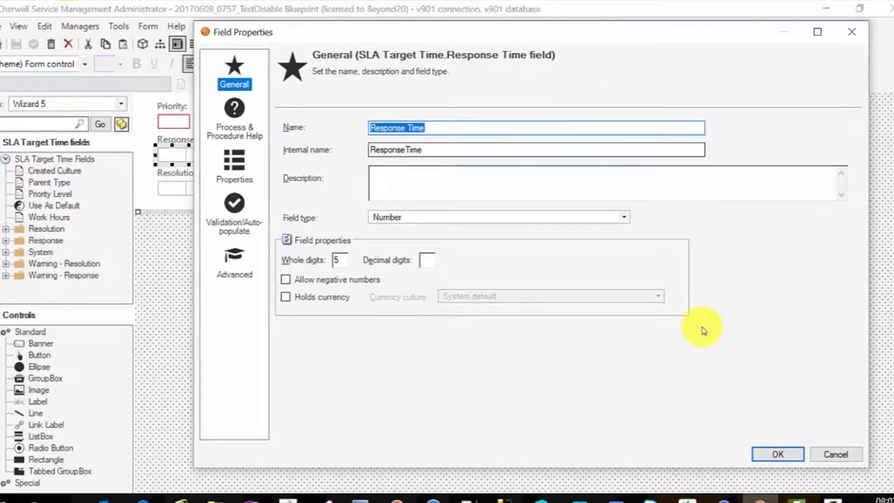
pyautogui.click(777, 454)
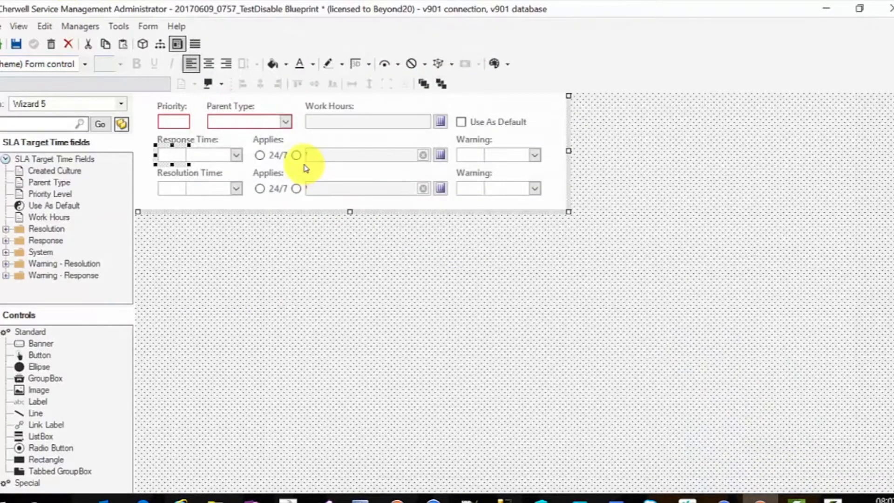
# Step: Reopen the Response Time field's properties, review its range validation expression again, and cancel out
pyautogui.rightClick(176, 158)
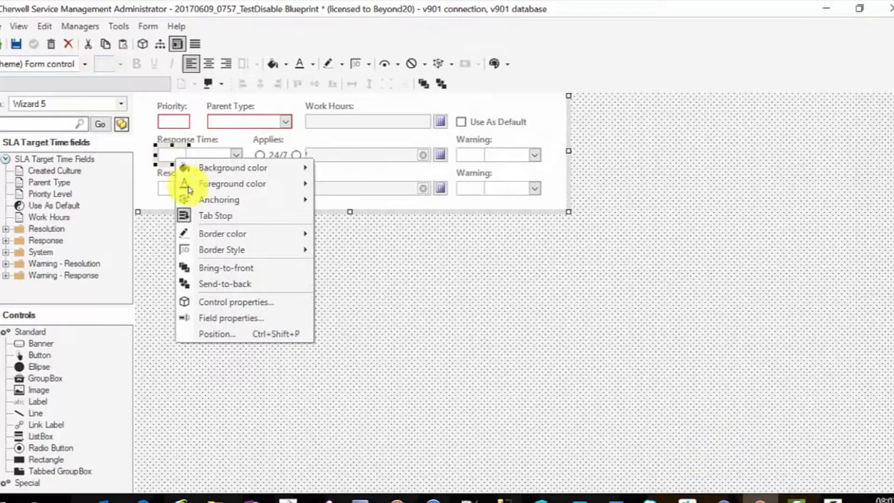
pyautogui.click(233, 317)
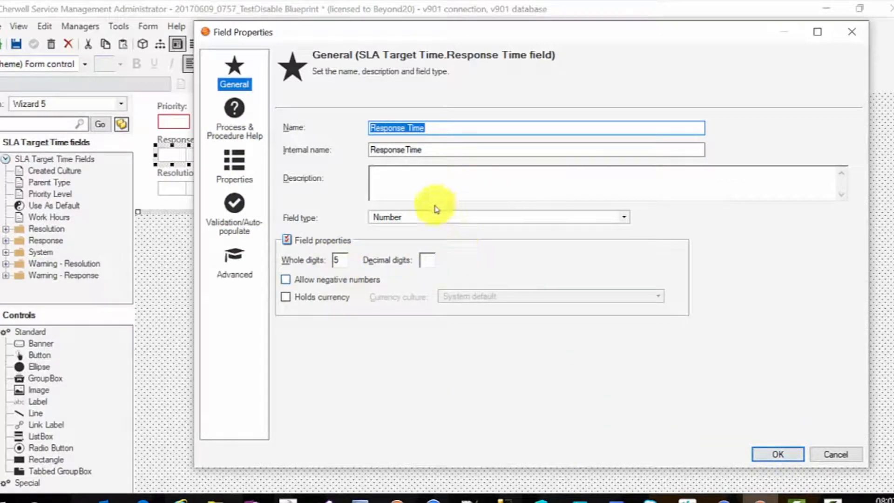
pyautogui.click(235, 225)
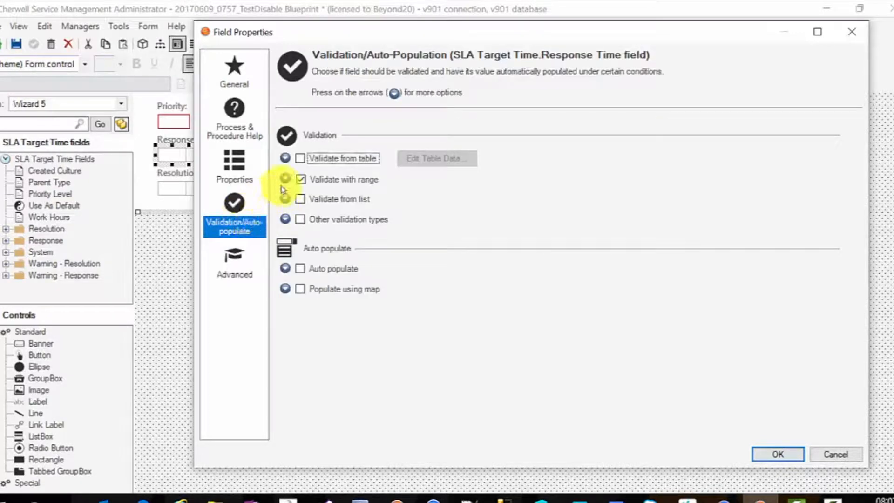
pyautogui.click(289, 178)
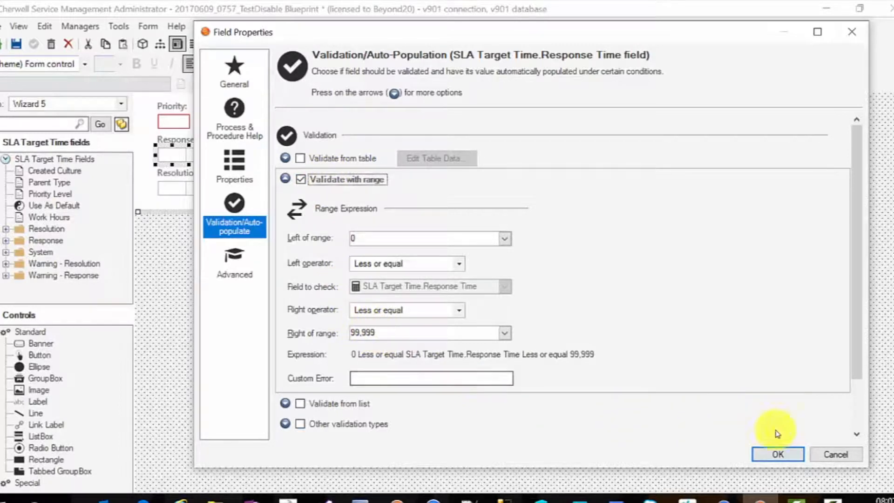
pyautogui.click(830, 456)
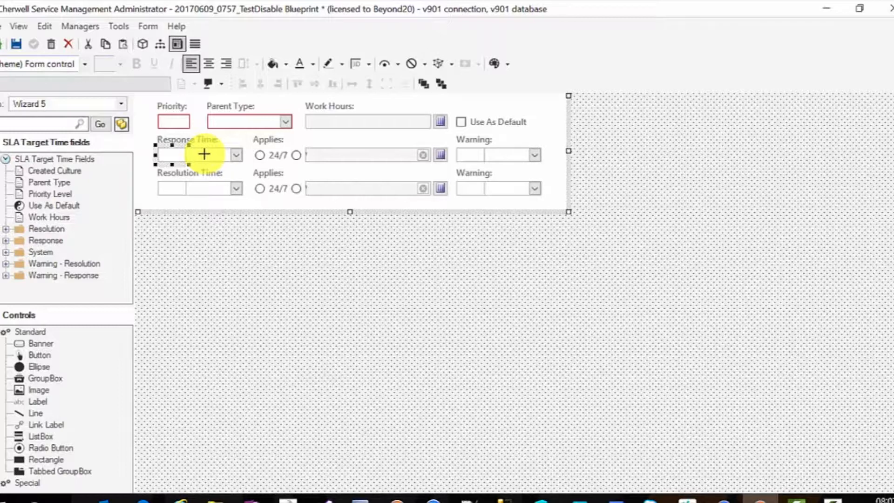
# Step: Open the field properties of the Response Units control beside Response Time and inspect its list validation
pyautogui.rightClick(203, 153)
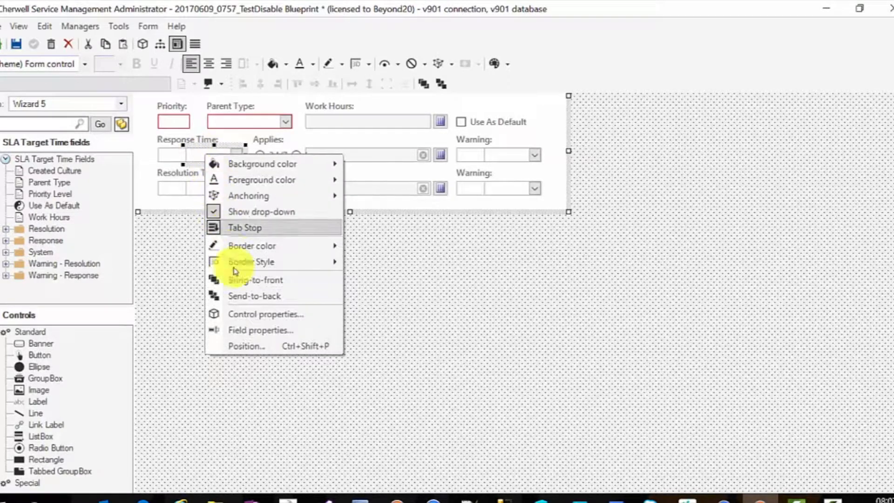
pyautogui.click(254, 329)
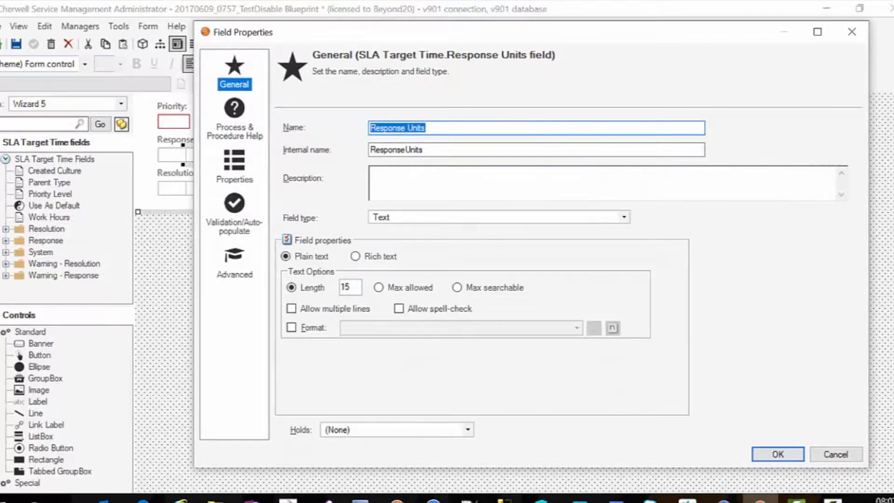
pyautogui.click(244, 205)
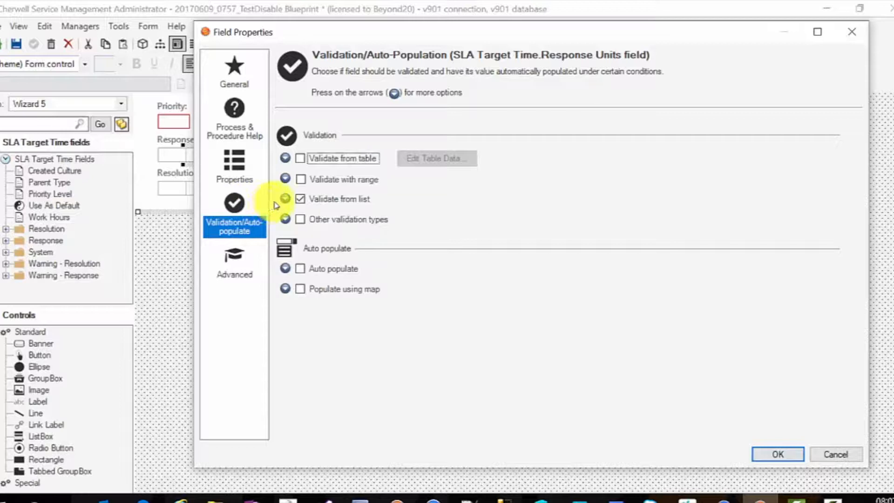
pyautogui.click(285, 198)
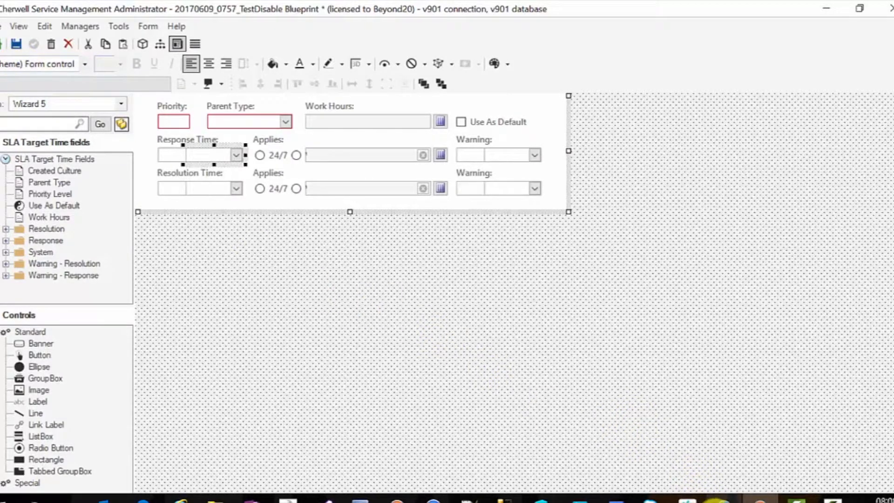
# Step: Switch to the Cherwell Service Management client and list all SLAs
pyautogui.click(721, 501)
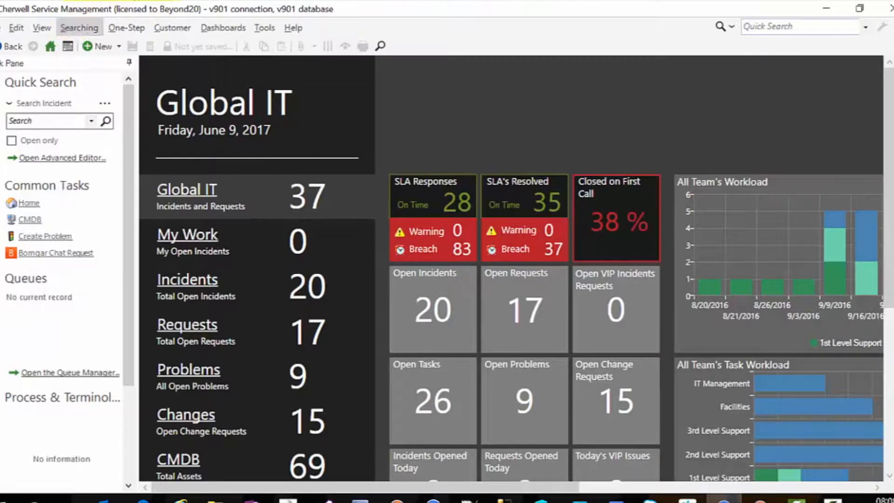
pyautogui.click(79, 27)
pyautogui.click(93, 112)
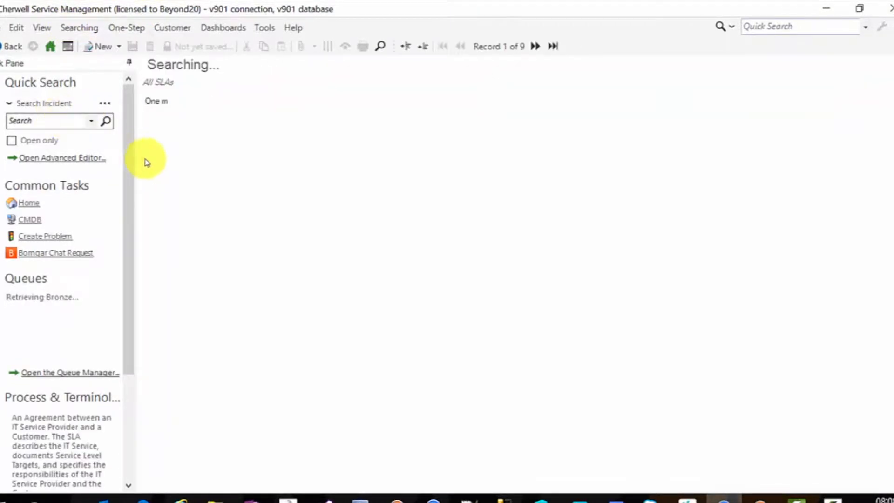
# Step: Run the global All SLAs search from the Search Manager with the SLA association
pyautogui.click(77, 29)
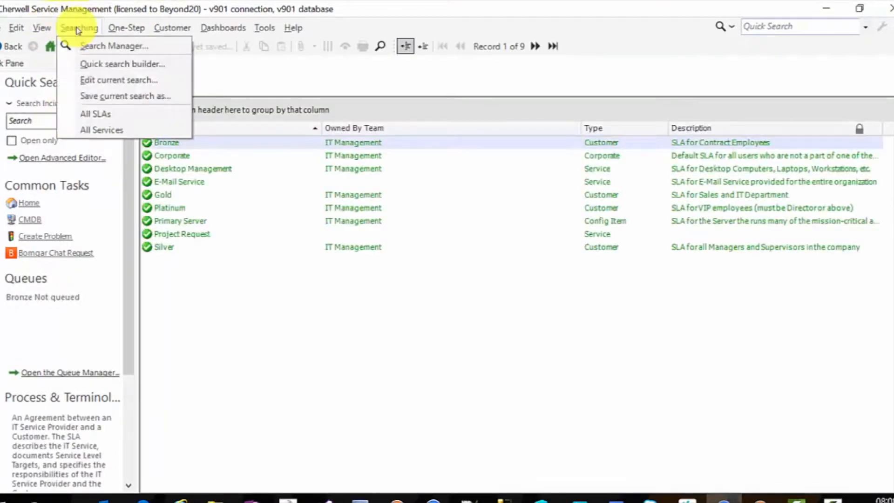
pyautogui.click(92, 47)
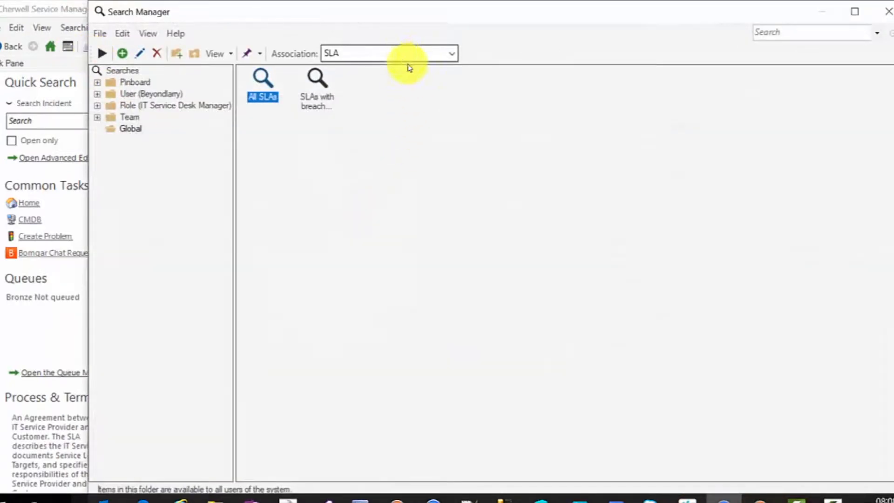
pyautogui.doubleClick(274, 92)
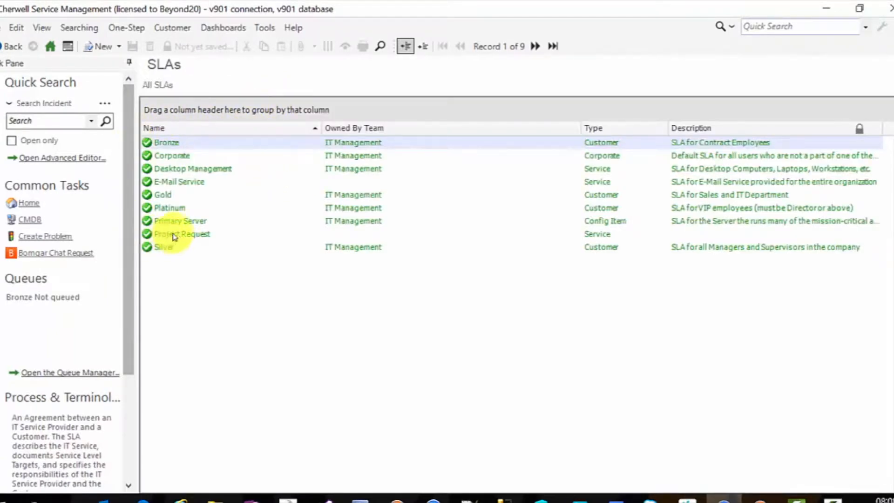
# Step: Open the Project Request SLA record and enlarge its SLA Target Times list to show every priority level
pyautogui.click(188, 235)
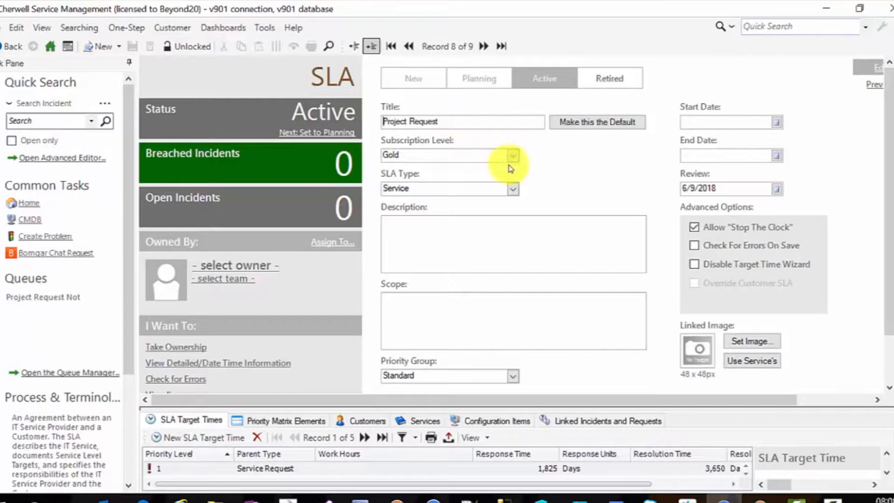
pyautogui.scroll(-1, 516, 172)
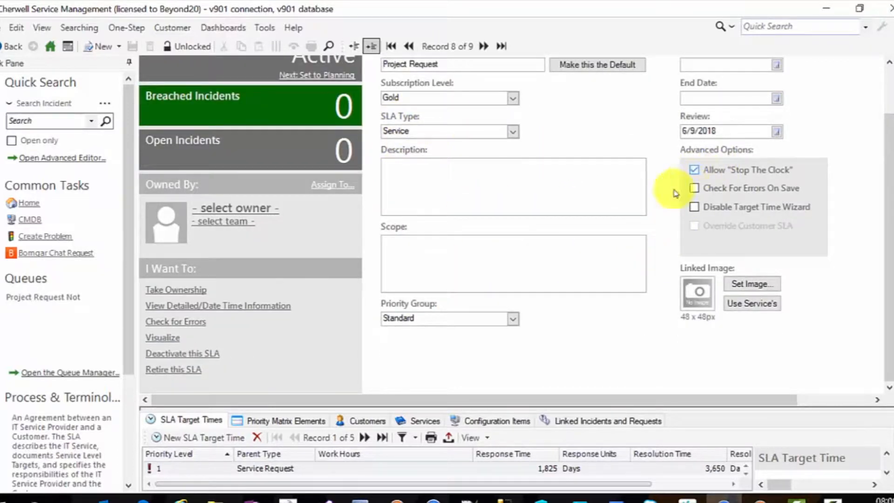
pyautogui.moveTo(393, 410); pyautogui.dragTo(386, 287)
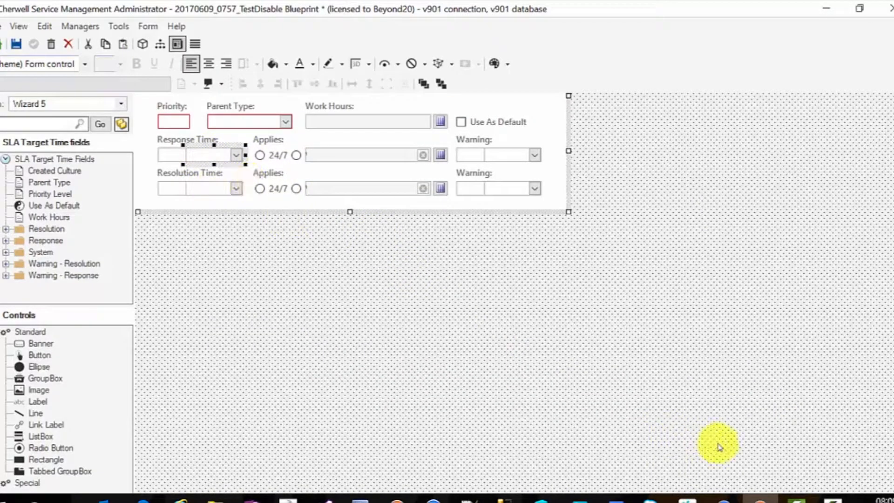
# Step: Compare Project Request's target times in the Service Management client with the Wizard 5 form in the Administrator, ending in the client
pyautogui.click(726, 498)
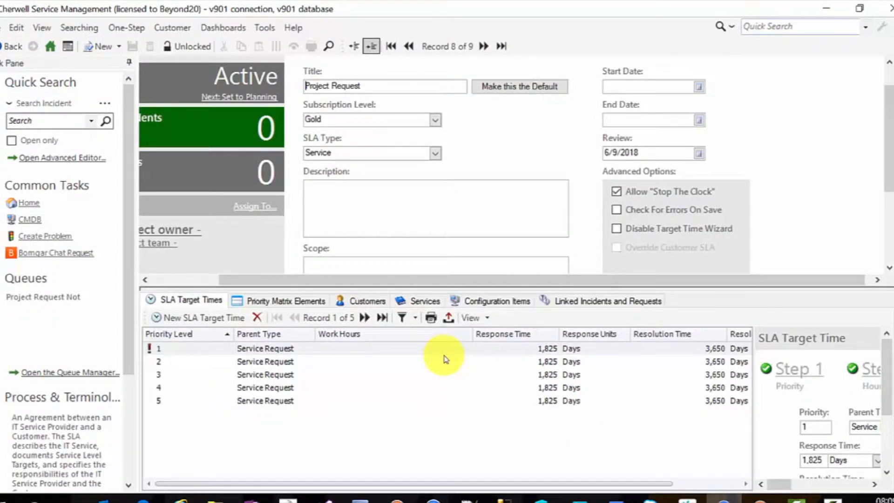
pyautogui.click(757, 498)
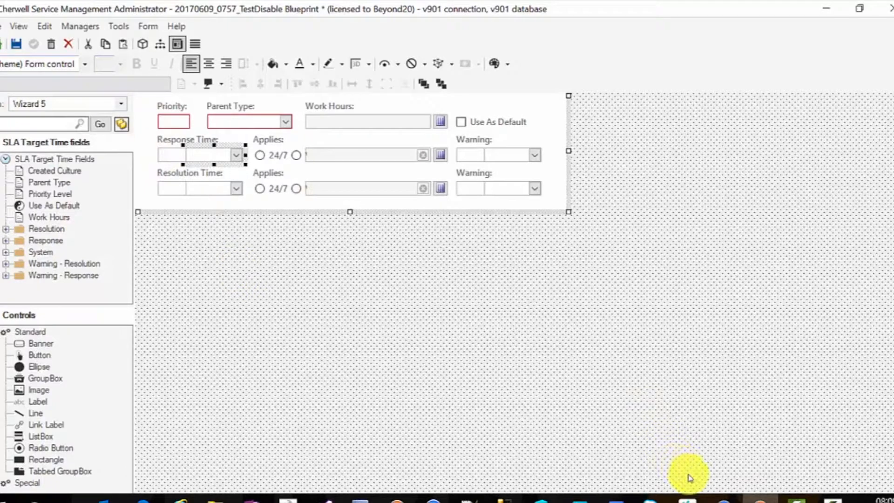
pyautogui.click(722, 498)
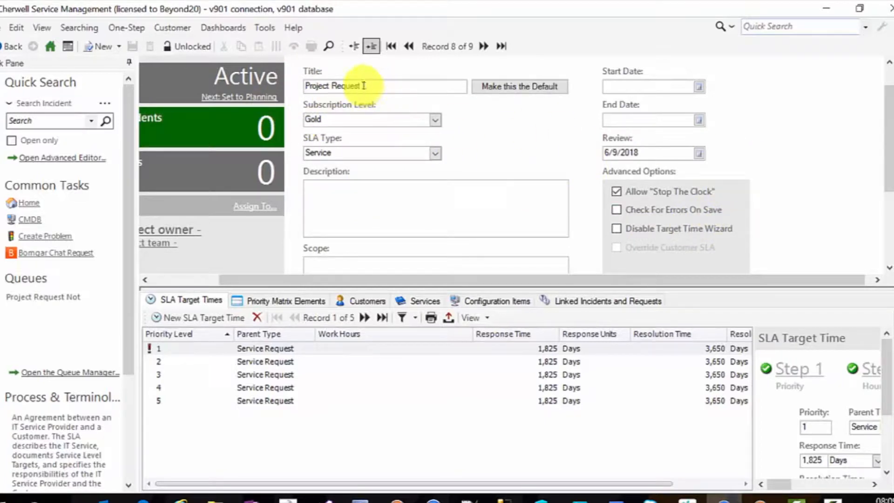
# Step: Open the System Analyzer and display the current object values of the Project Request SLA
pyautogui.click(294, 27)
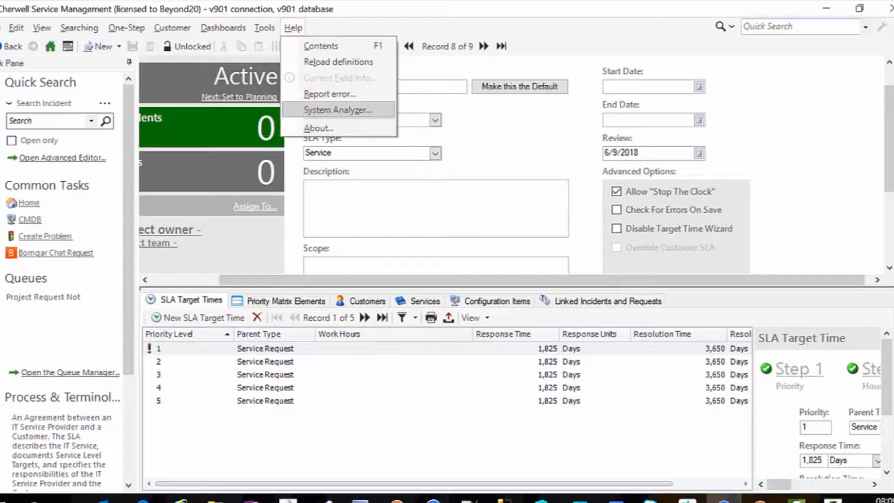
pyautogui.click(301, 110)
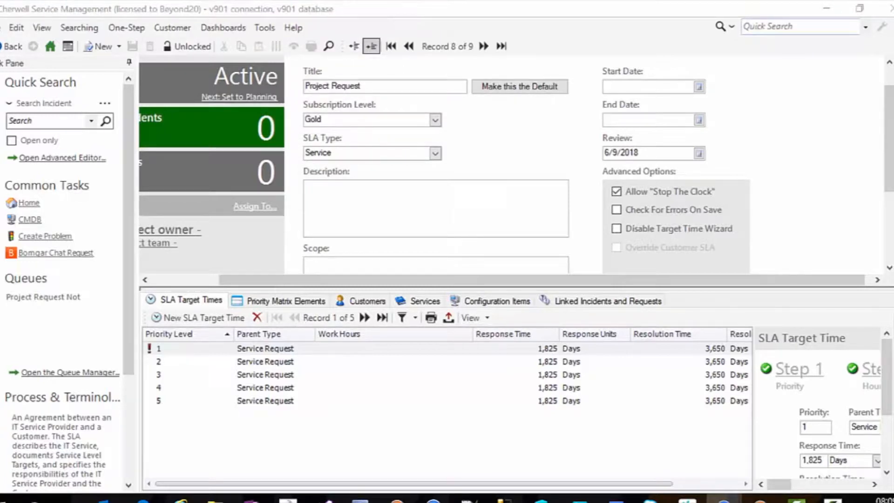
pyautogui.moveTo(20, 20); pyautogui.dragTo(362, 61)
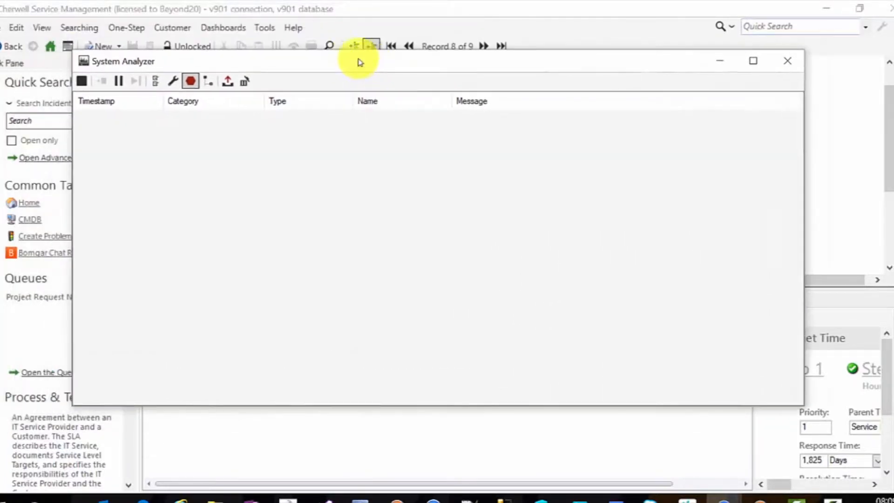
pyautogui.click(206, 83)
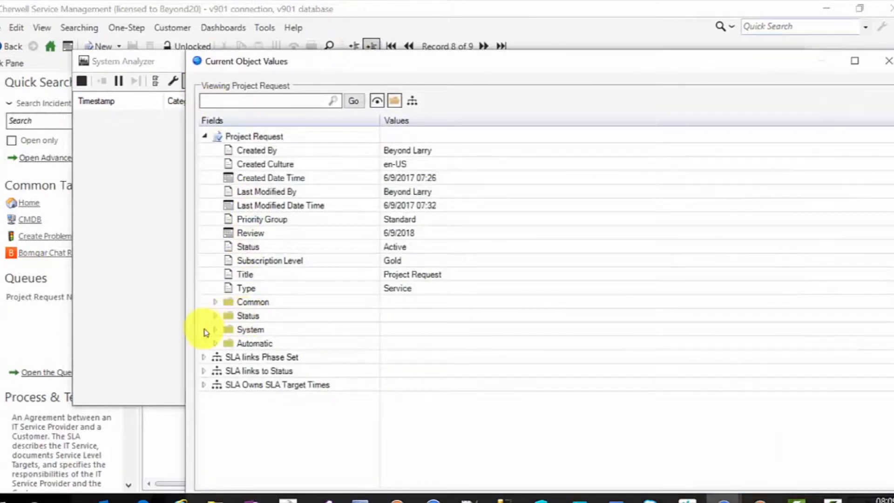
# Step: Expand the System fields, select the record's RecID, and close the object values and System Analyzer windows
pyautogui.click(214, 331)
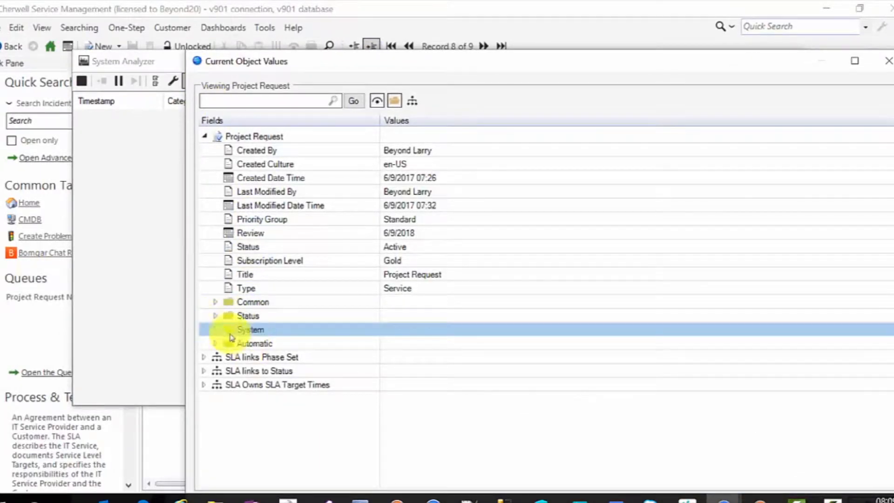
pyautogui.click(217, 330)
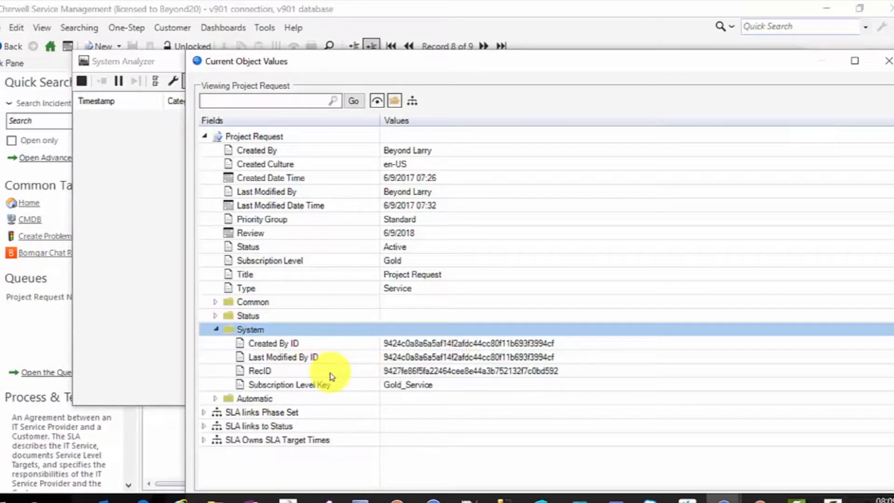
pyautogui.click(371, 372)
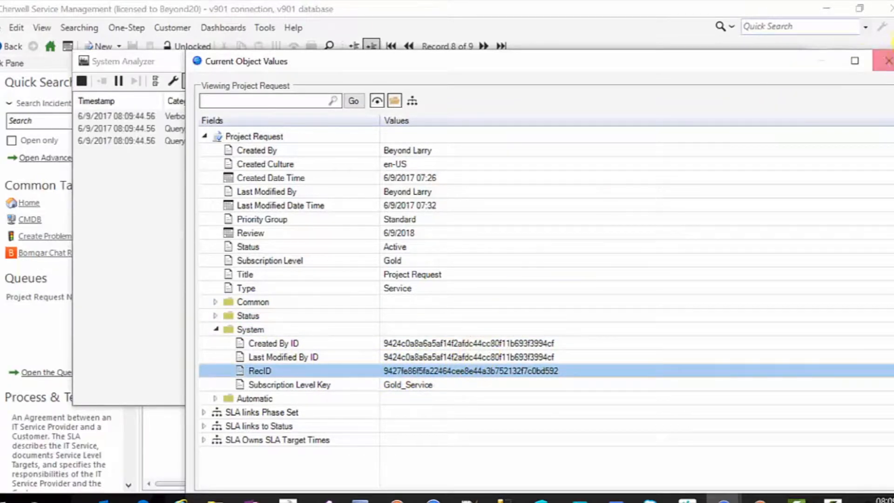
pyautogui.click(888, 61)
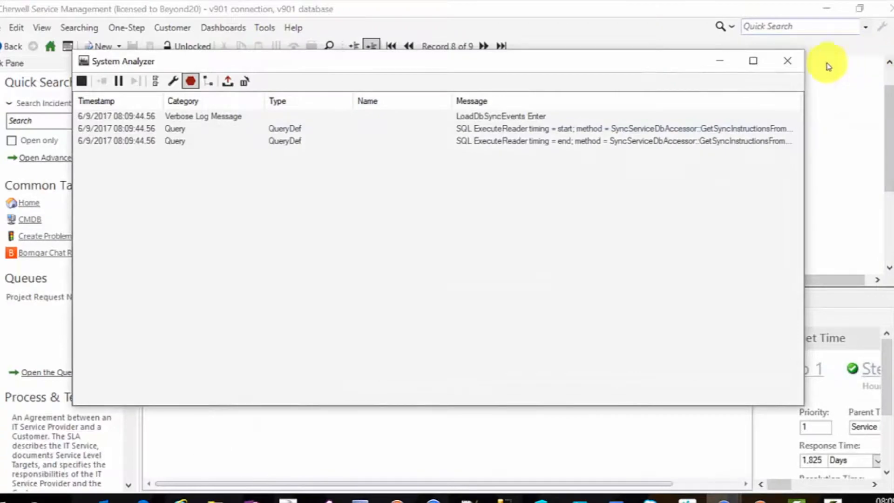
pyautogui.click(789, 60)
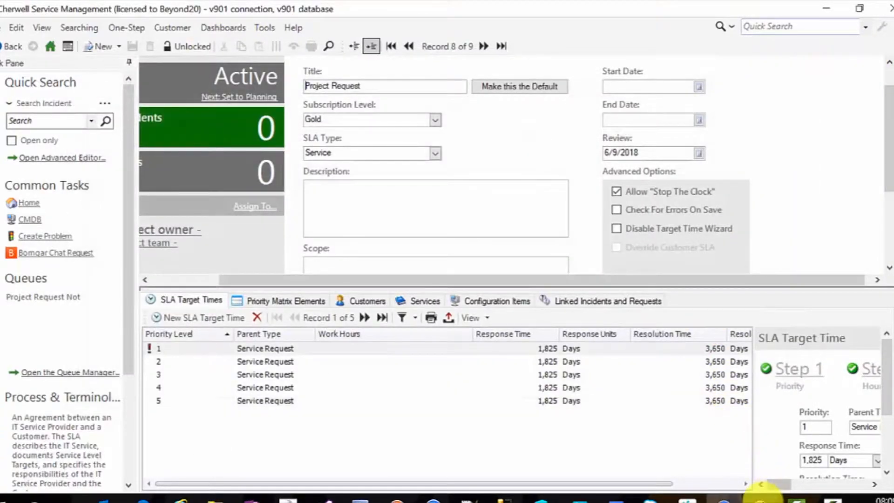
# Step: Switch to the Cherwell Administrator, list the major business objects, and open the Incident form for editing
pyautogui.click(764, 498)
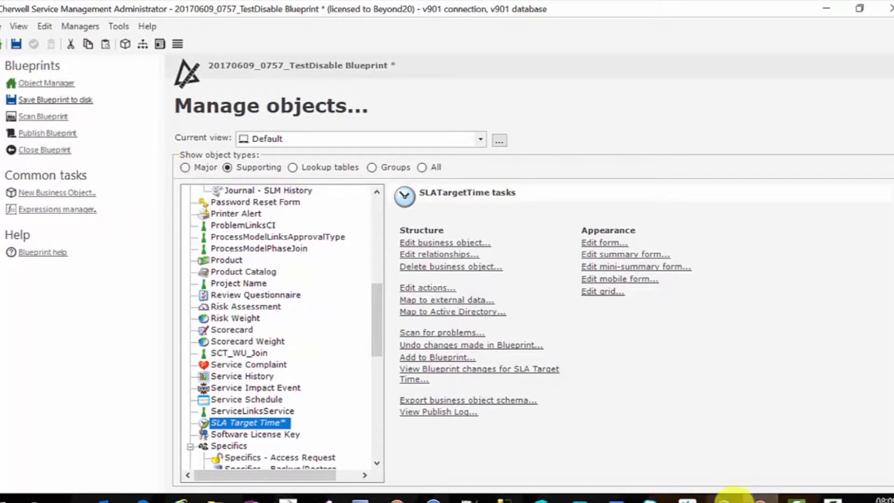
pyautogui.click(733, 497)
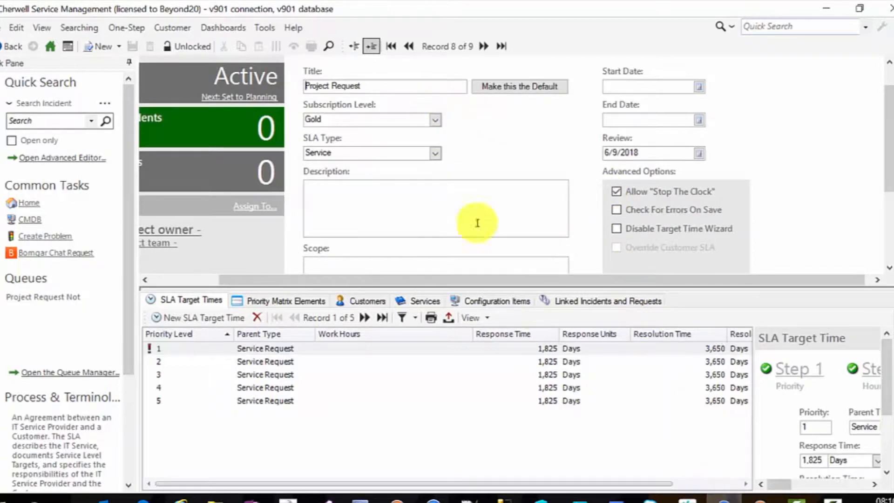
pyautogui.click(769, 498)
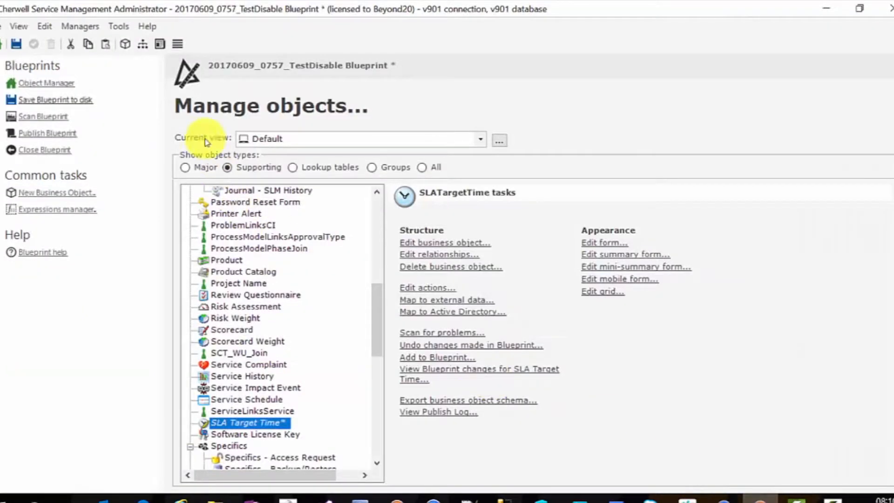
pyautogui.click(185, 167)
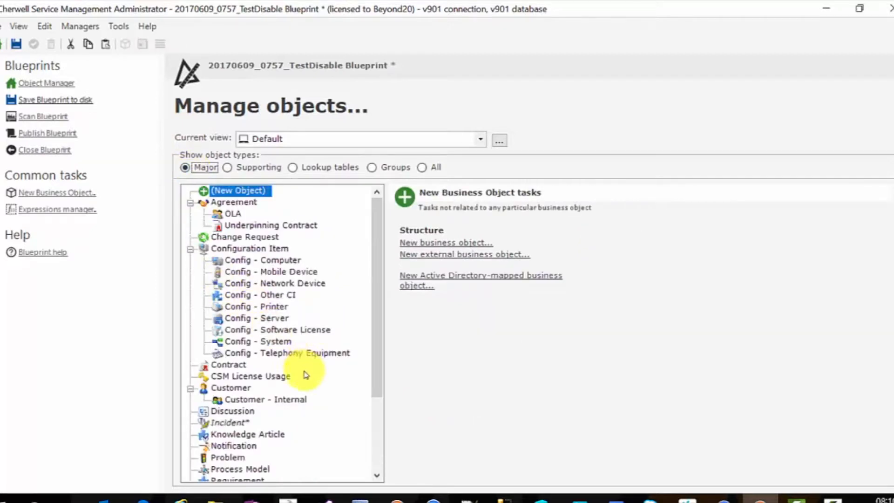
pyautogui.scroll(-3, 223, 369)
pyautogui.click(219, 321)
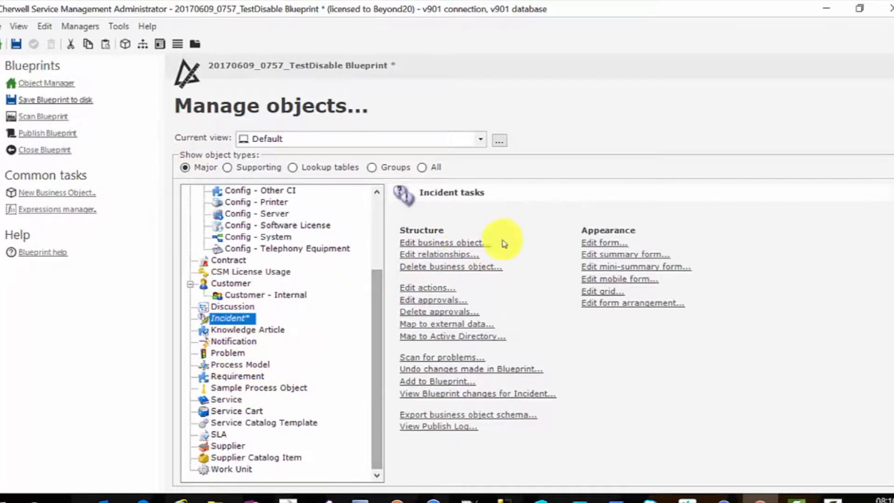
pyautogui.click(591, 243)
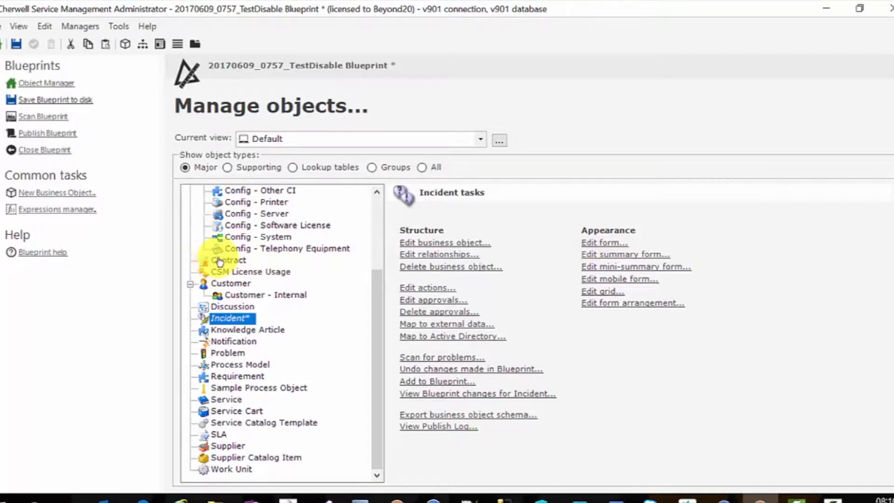
# Step: Expand the SLA folder among the Incident fields and open the SLA ID field's properties
pyautogui.scroll(-10, 75, 237)
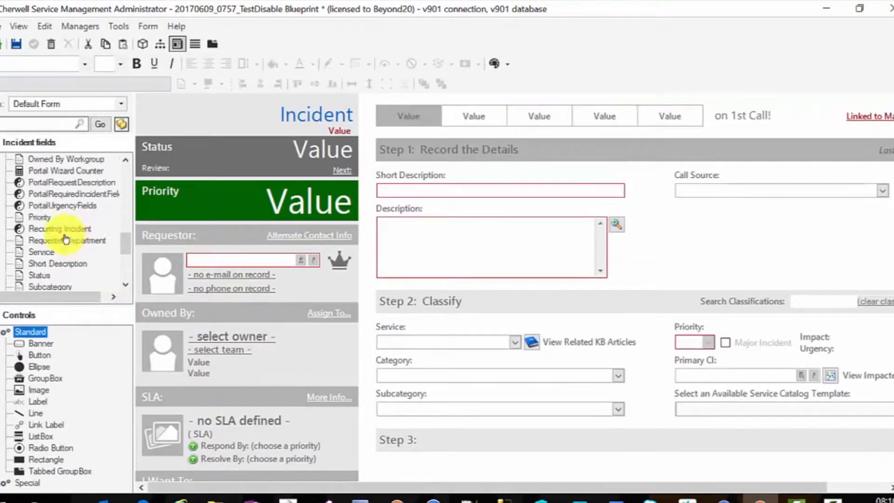
pyautogui.scroll(-5, 65, 239)
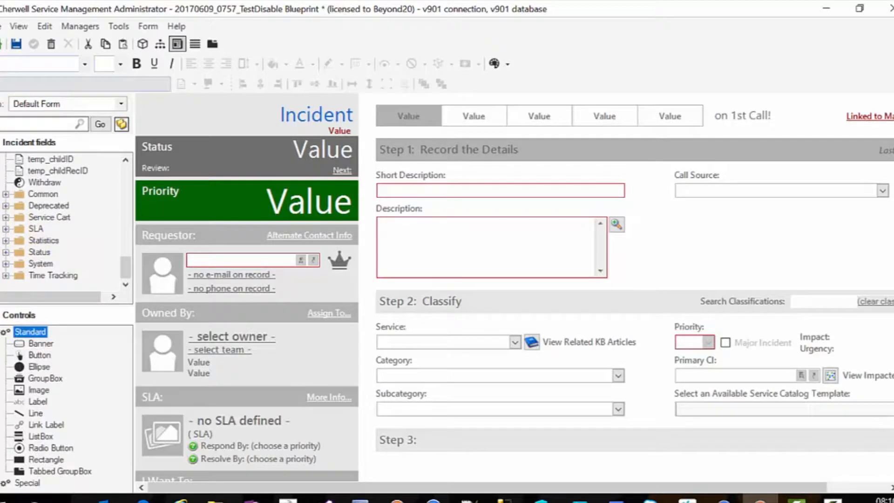
pyautogui.doubleClick(29, 228)
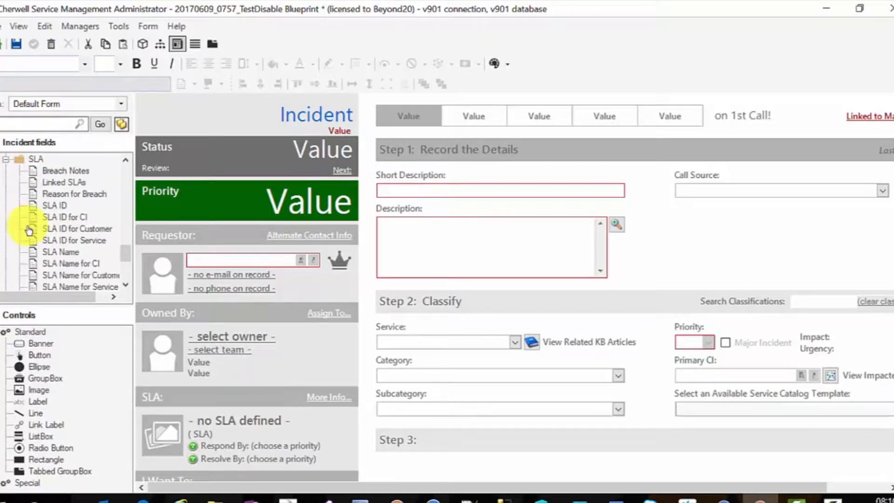
pyautogui.rightClick(58, 210)
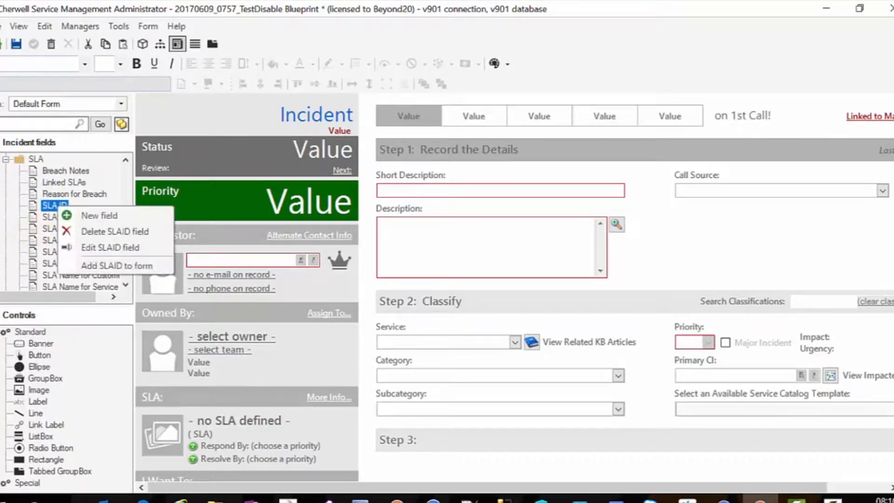
pyautogui.click(131, 246)
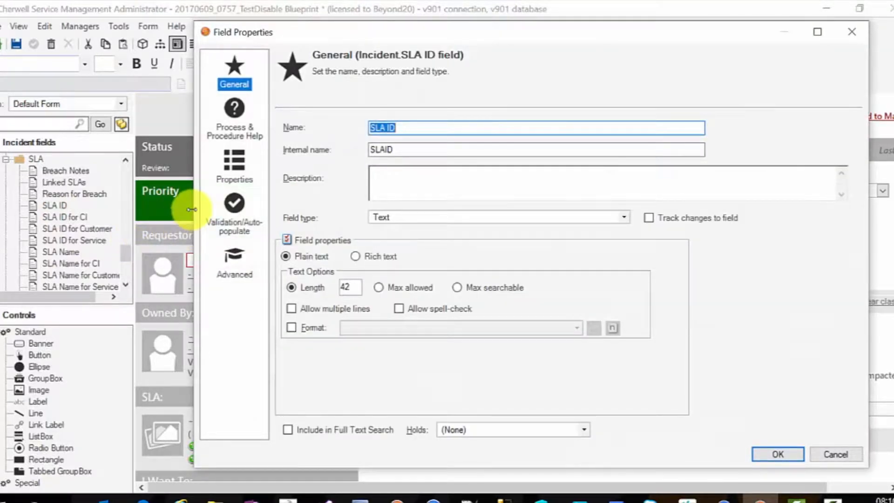
# Step: Expand the SLA ID field's calculated value and open its SLA Selection expression from the Expressions Manager
pyautogui.click(235, 177)
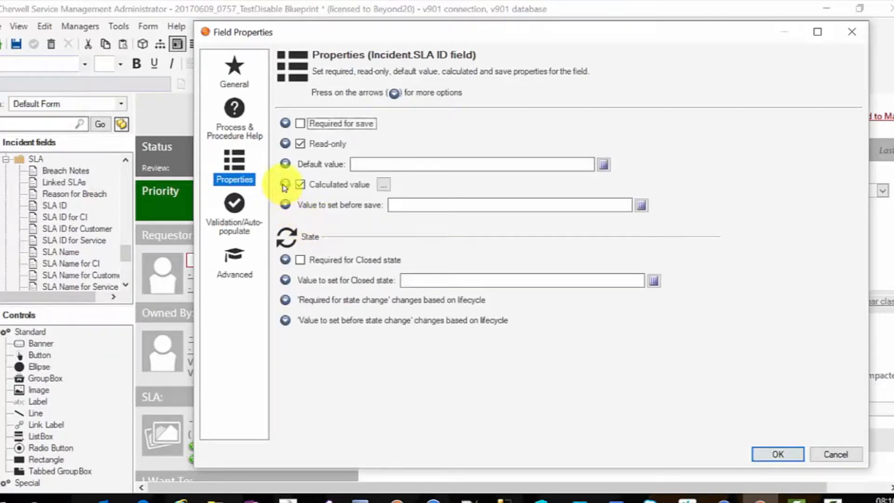
pyautogui.click(285, 184)
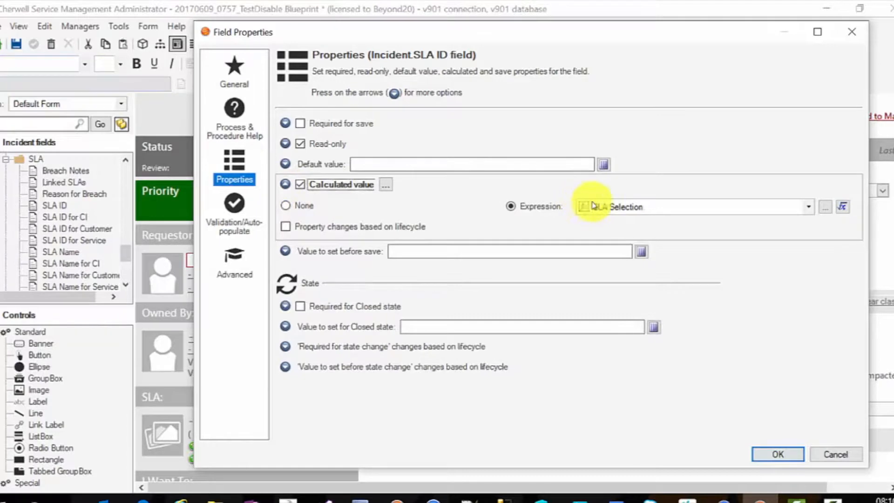
pyautogui.click(822, 210)
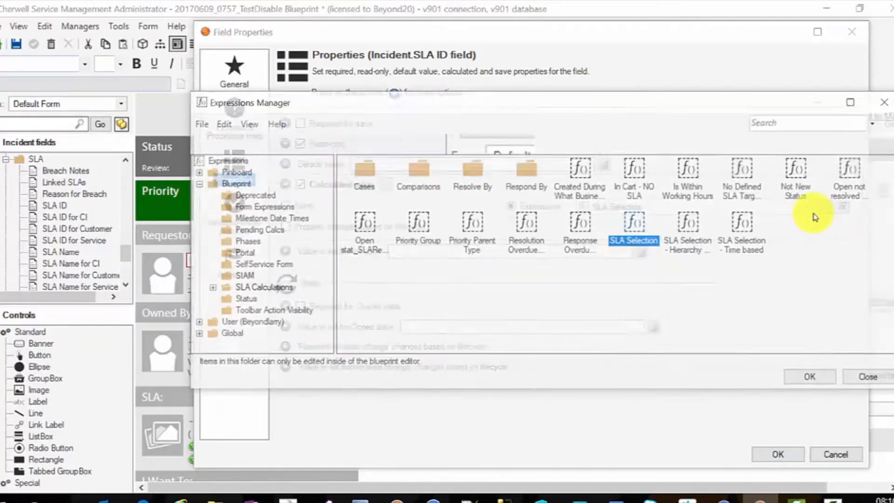
pyautogui.rightClick(640, 227)
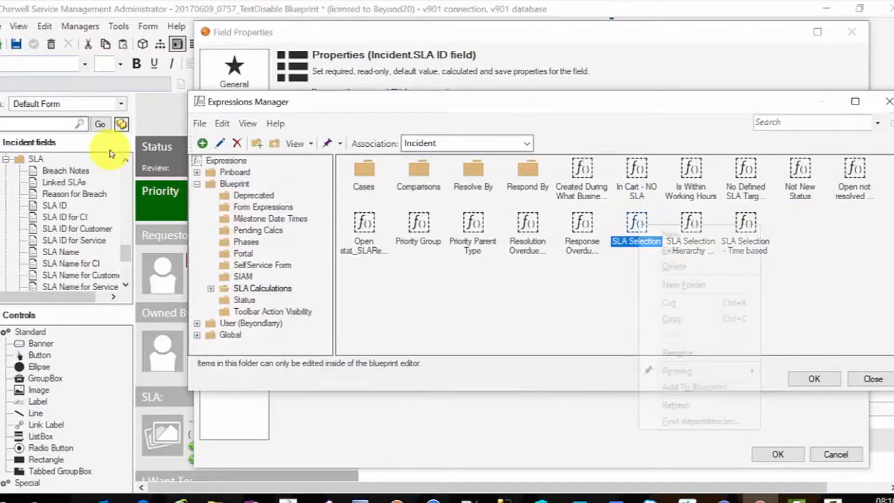
pyautogui.click(652, 245)
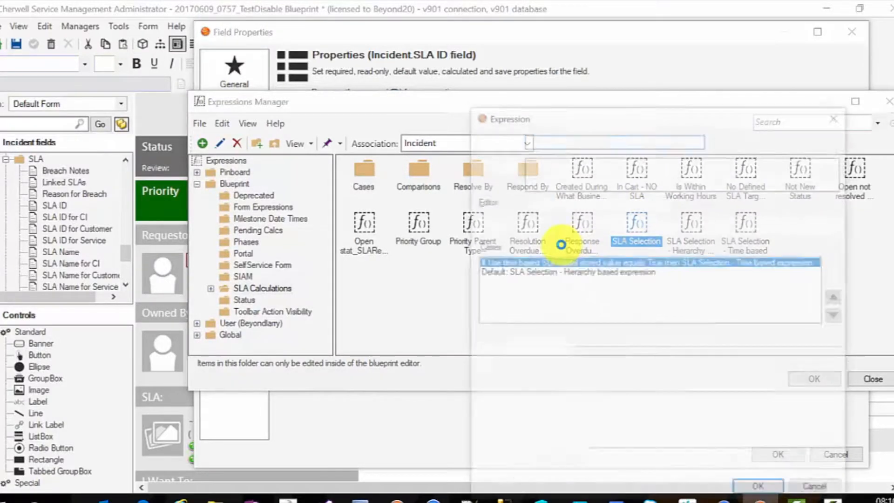
pyautogui.moveTo(645, 112); pyautogui.dragTo(553, 67)
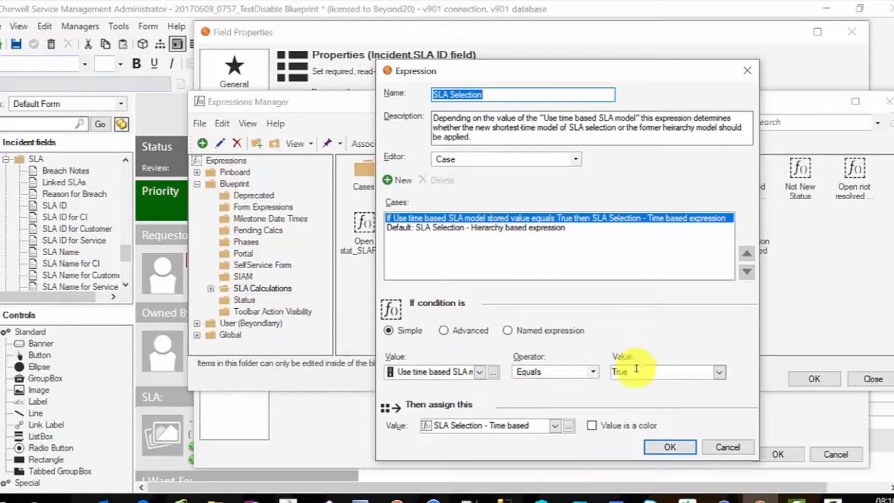
# Step: Open the "Use time based SLA model" stored value used in the condition, review its settings, and close it
pyautogui.click(493, 373)
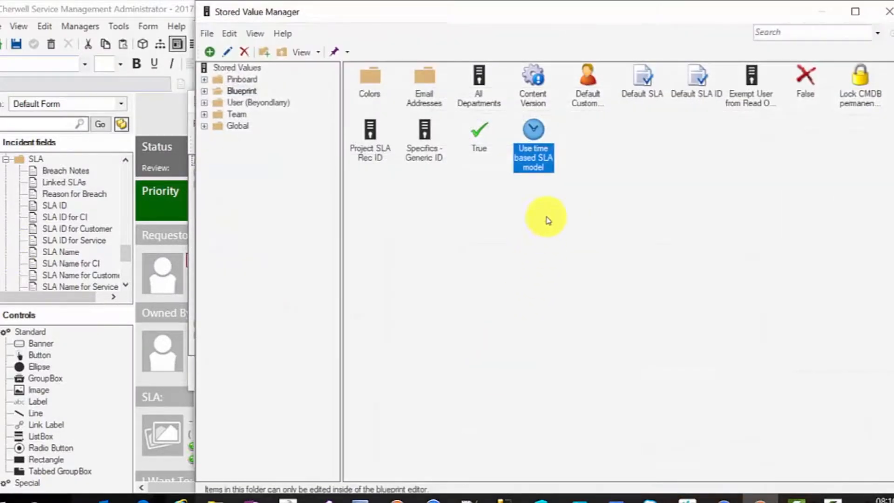
pyautogui.rightClick(532, 132)
pyautogui.click(556, 157)
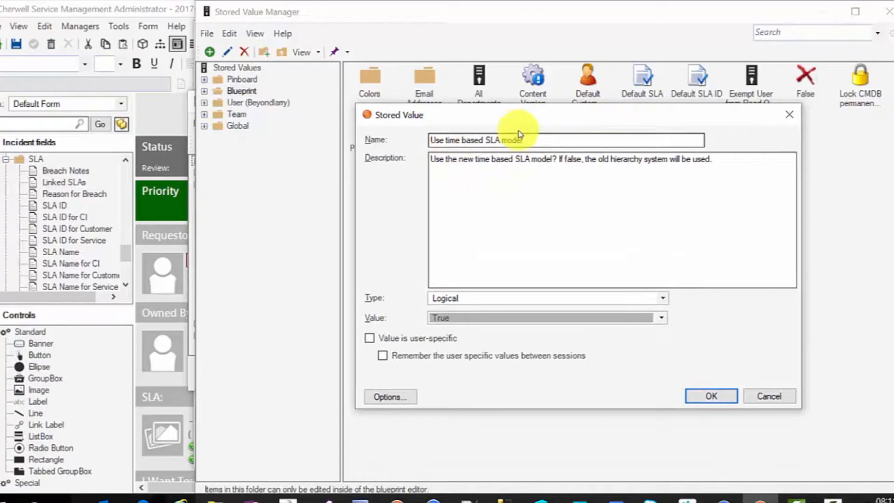
pyautogui.press('Return')
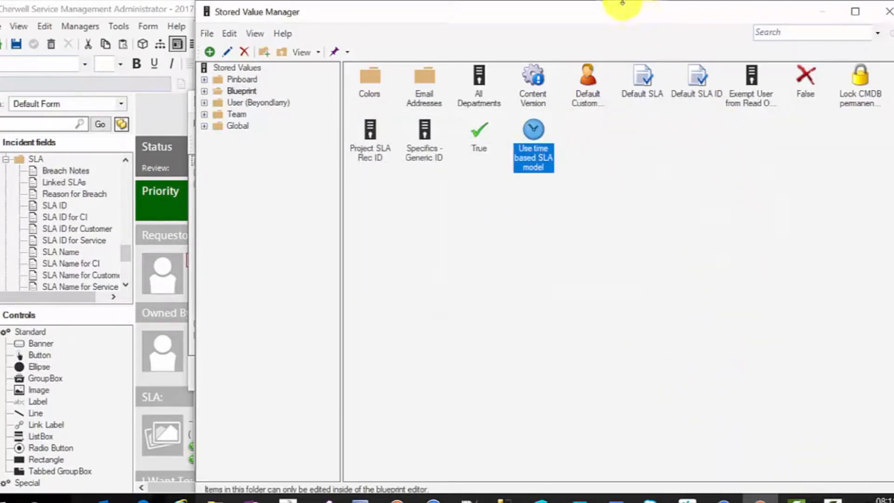
# Step: Close the Stored Value Manager and open the "SLA Selection - Hierarchy based" expression assigned by the default case of SLA Selection
pyautogui.moveTo(619, 3); pyautogui.dragTo(559, 24)
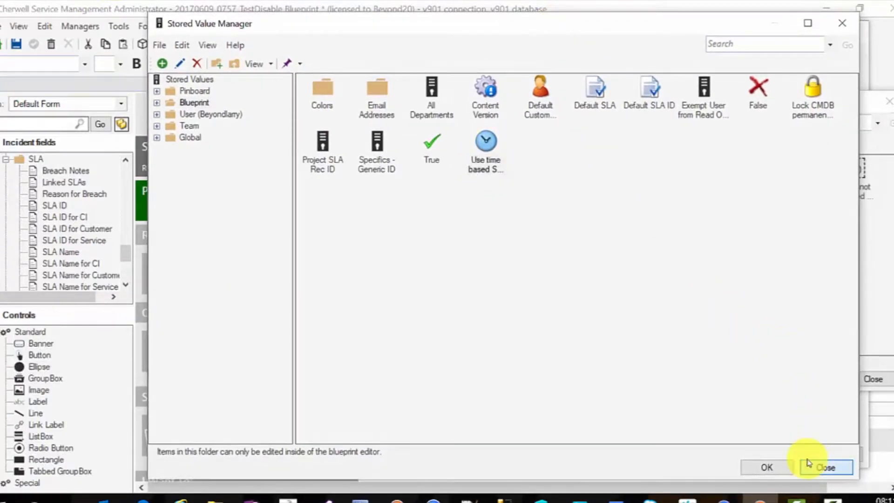
pyautogui.click(820, 467)
pyautogui.click(507, 228)
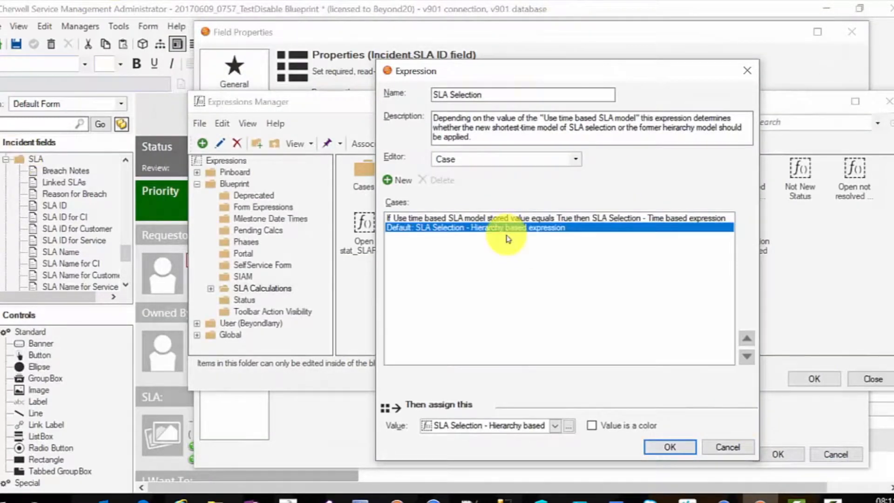
pyautogui.click(568, 425)
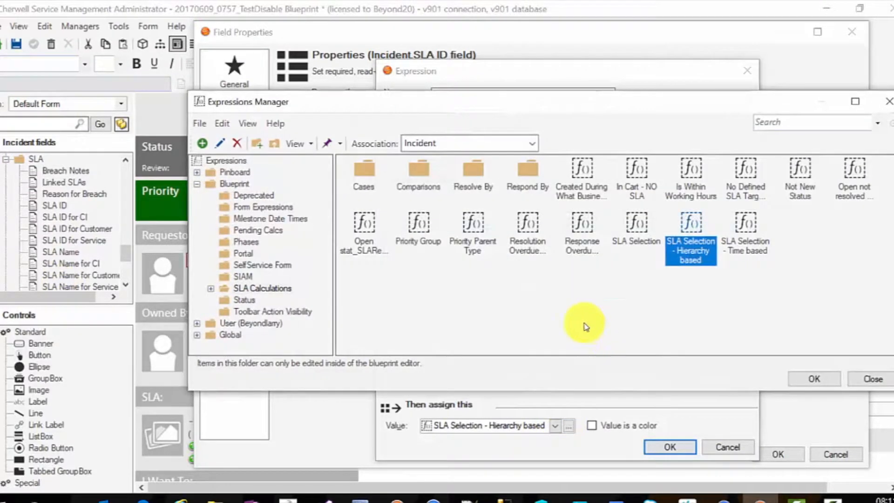
pyautogui.rightClick(699, 225)
pyautogui.click(734, 244)
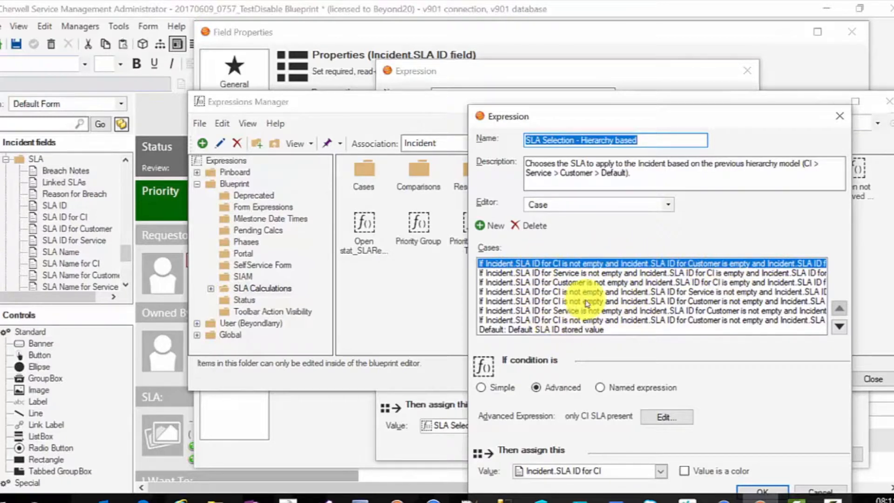
# Step: Review the hierarchy-based expression's case for a non-empty SLA ID for Service, and close the expression without changes
pyautogui.click(617, 276)
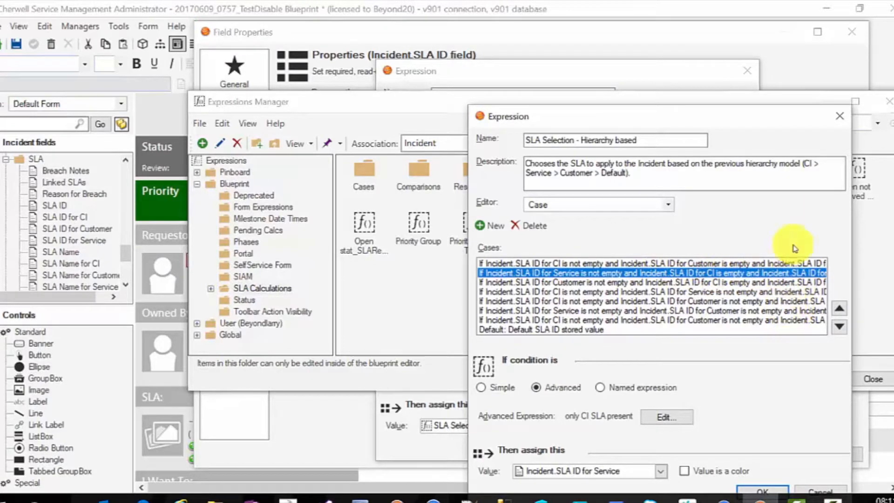
pyautogui.moveTo(745, 122); pyautogui.dragTo(657, 68)
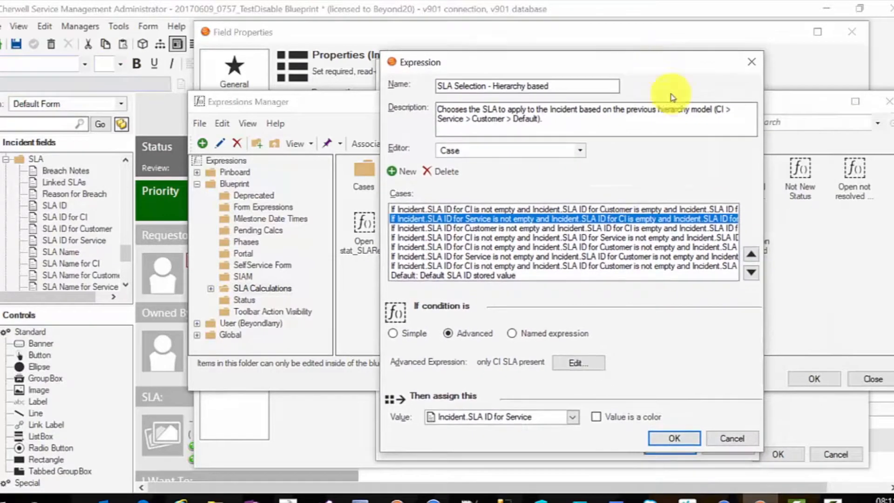
pyautogui.click(739, 438)
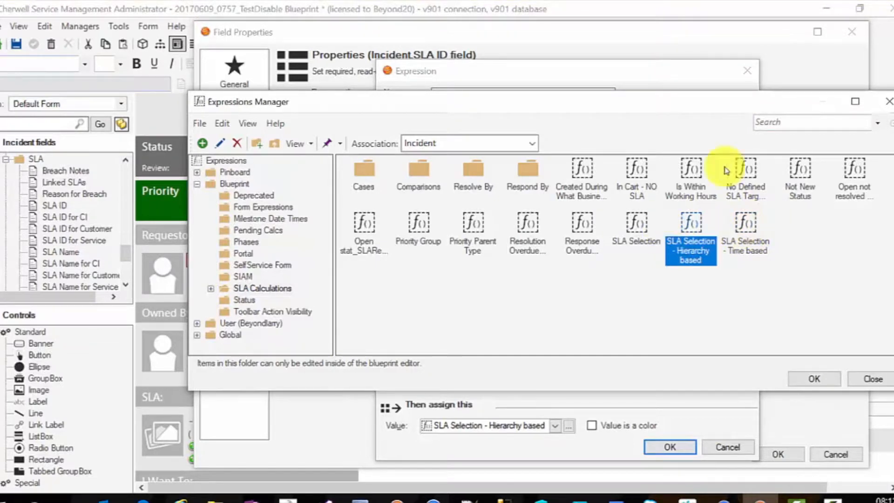
# Step: Switch to Cherwell Service Management and open Table Management for the Incident SubCategory type
pyautogui.click(715, 496)
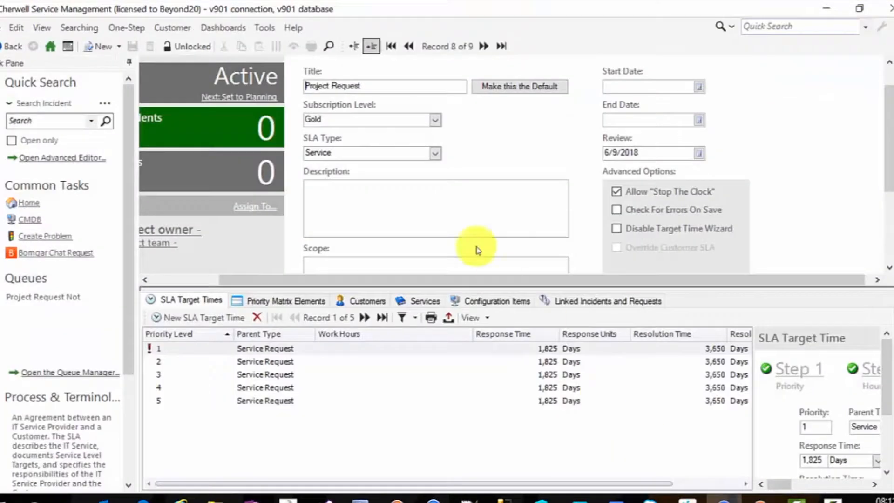
pyautogui.click(264, 28)
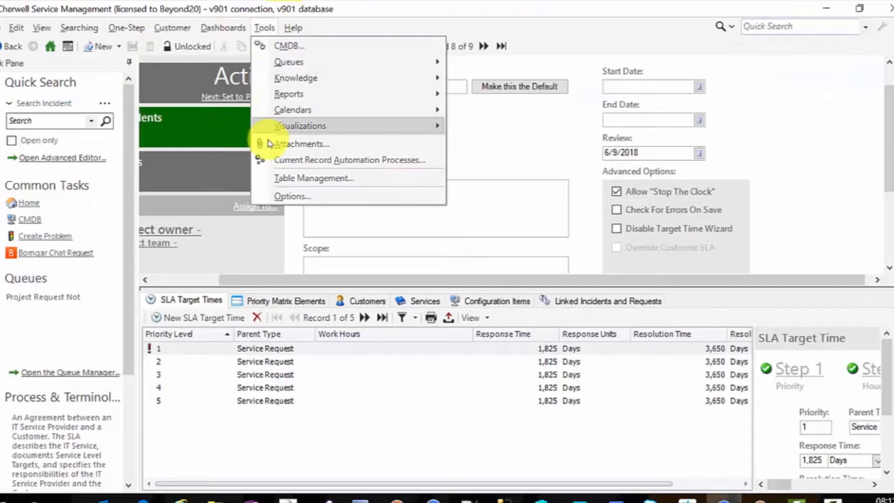
pyautogui.click(305, 86)
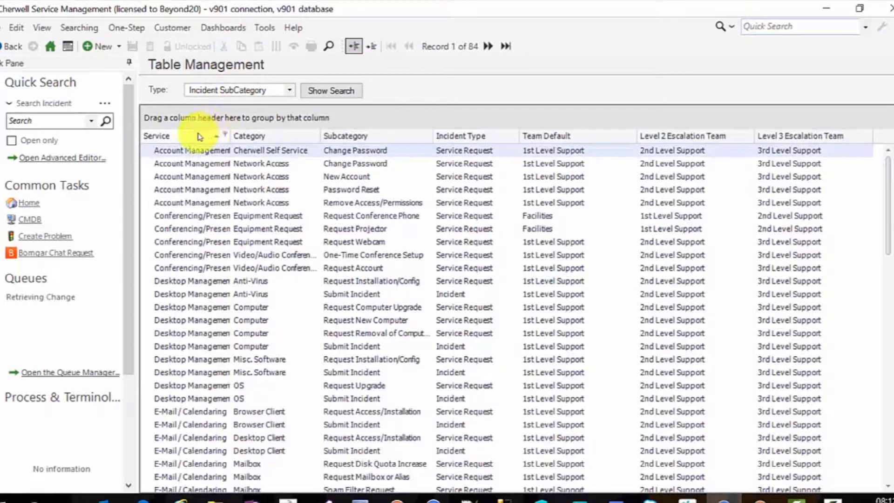
# Step: Group the subcategories by Service, expand Enterprise Apps, and select the SAP Project Request record
pyautogui.moveTo(196, 138); pyautogui.dragTo(189, 119)
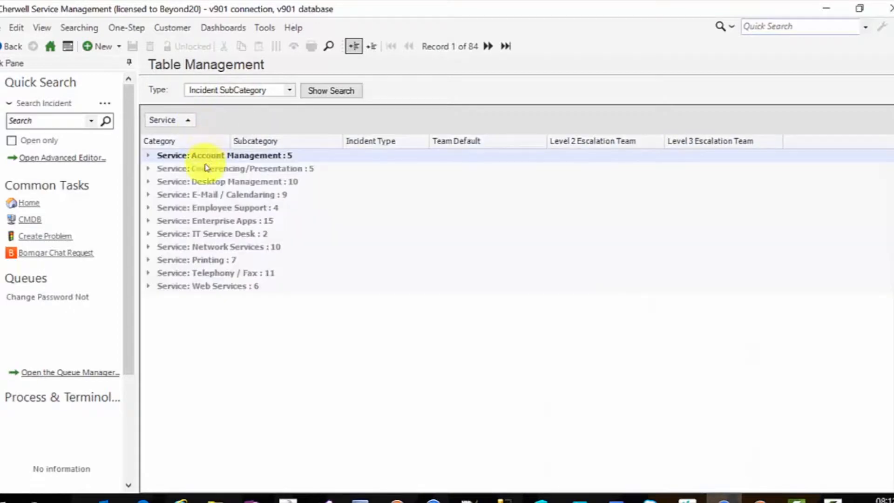
pyautogui.click(148, 219)
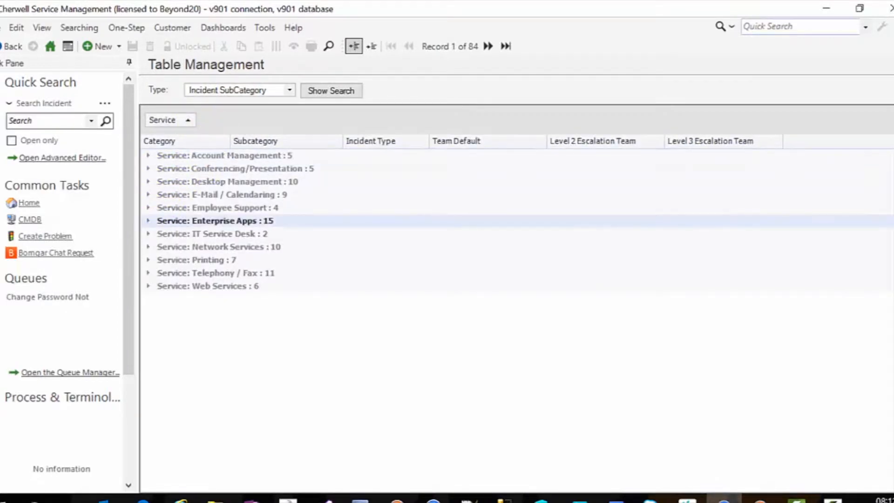
pyautogui.click(184, 406)
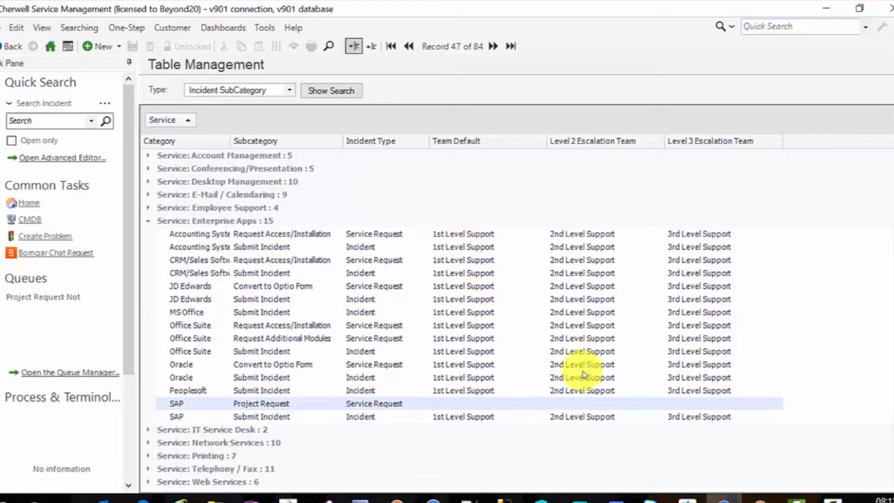
# Step: Switch back to the Cherwell Administrator and close the Expressions Manager to return to the SLA Selection expression
pyautogui.click(756, 498)
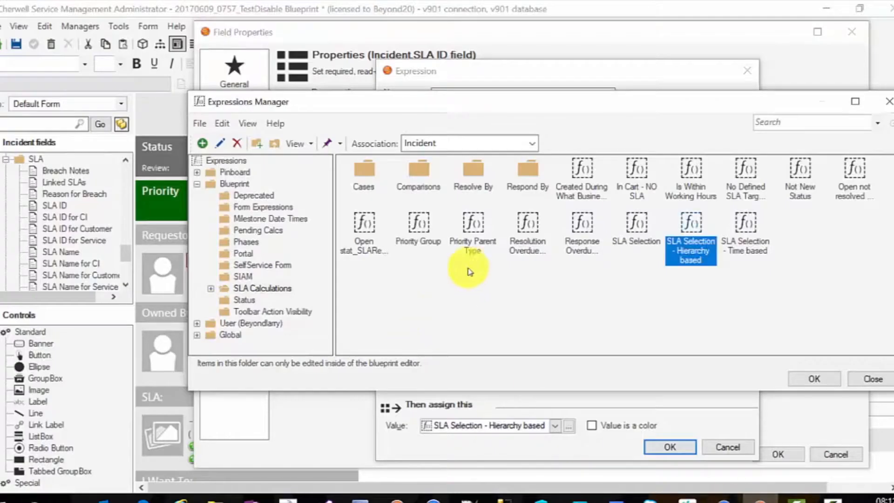
pyautogui.rightClick(696, 231)
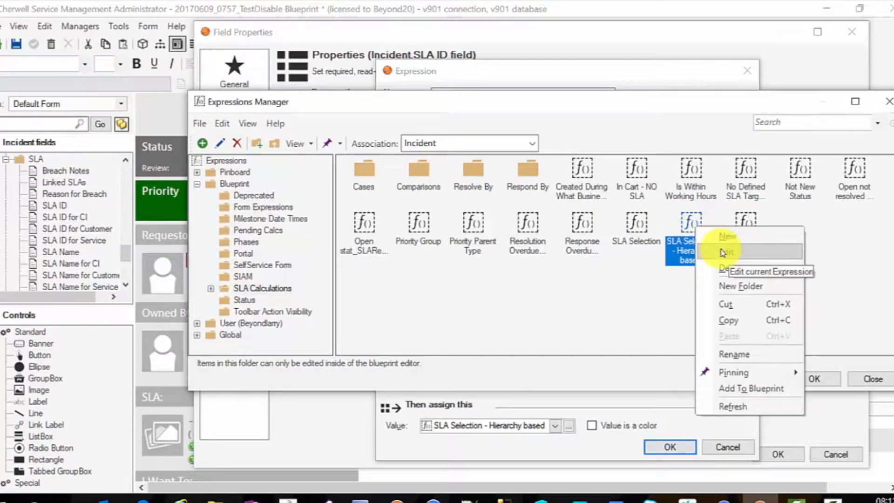
pyautogui.click(639, 229)
pyautogui.click(641, 231)
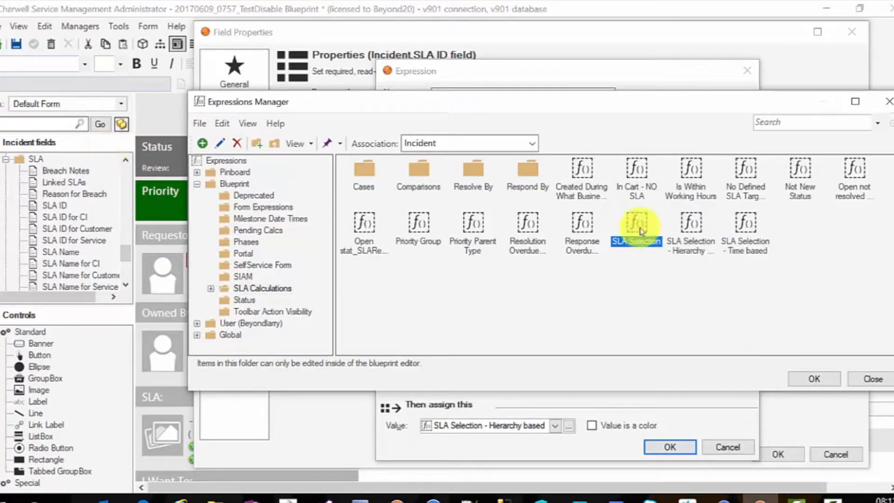
pyautogui.click(869, 379)
# Step: Select the SLA Selection case for the time based SLA model and open its "SLA Selection - Time based" expression
pyautogui.click(516, 229)
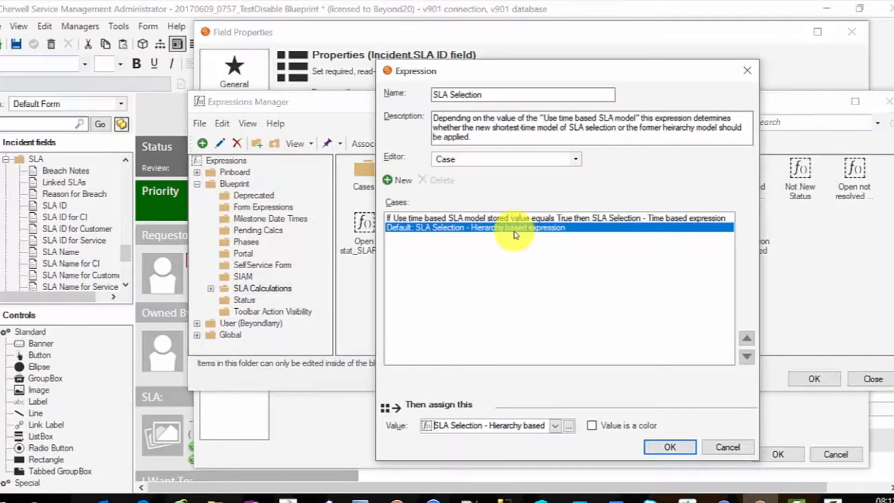
pyautogui.click(513, 218)
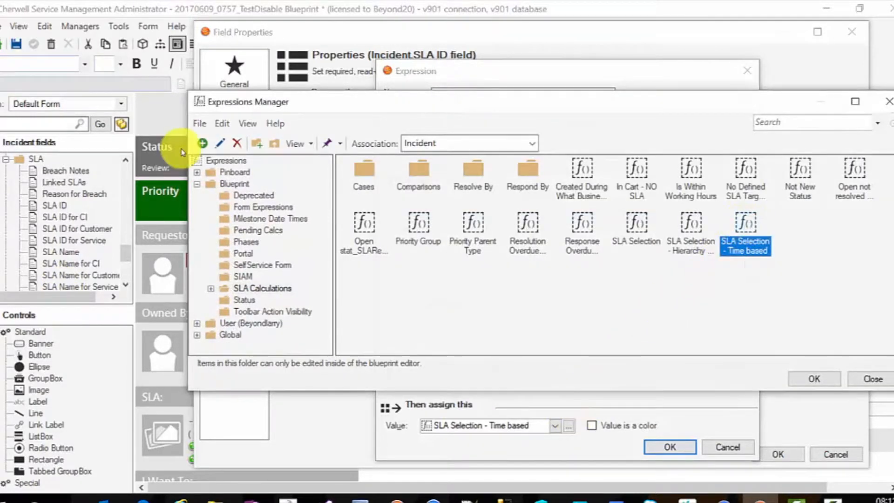
pyautogui.rightClick(745, 223)
pyautogui.click(774, 248)
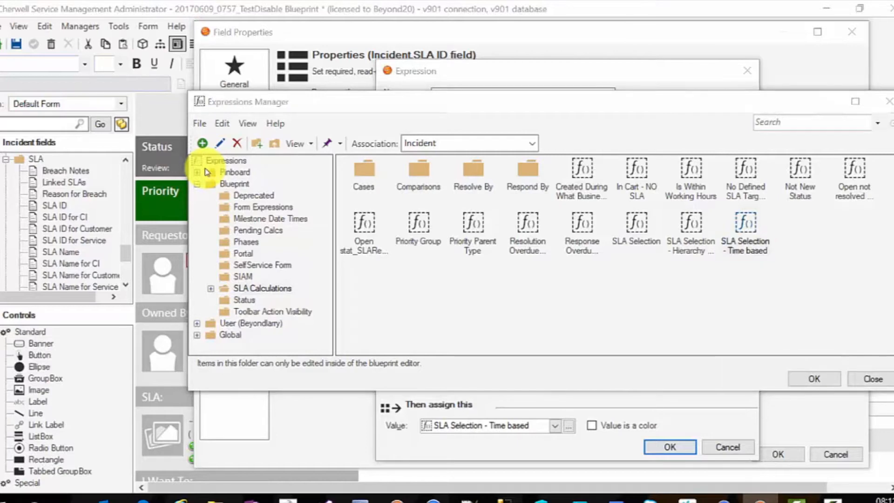
pyautogui.moveTo(635, 113); pyautogui.dragTo(542, 38)
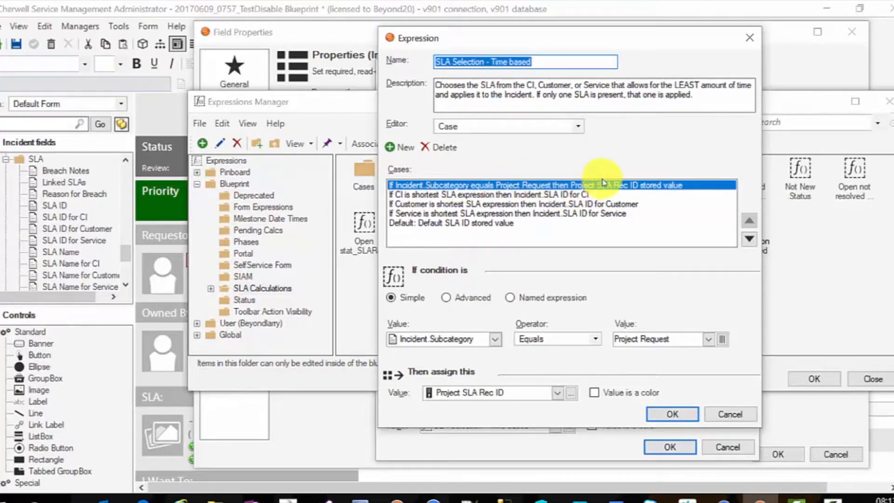
# Step: Open the Project SLA Rec ID stored value assigned by the Project Request case, review its value, and close it
pyautogui.moveTo(719, 500)
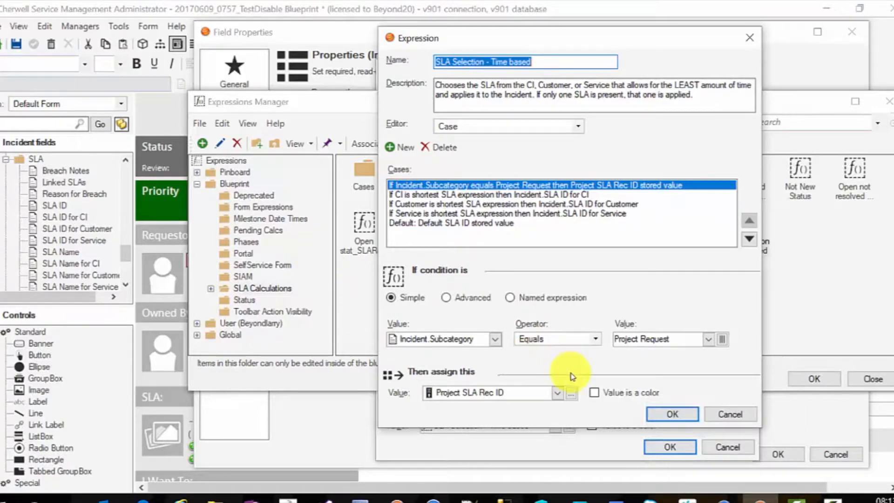
pyautogui.click(570, 393)
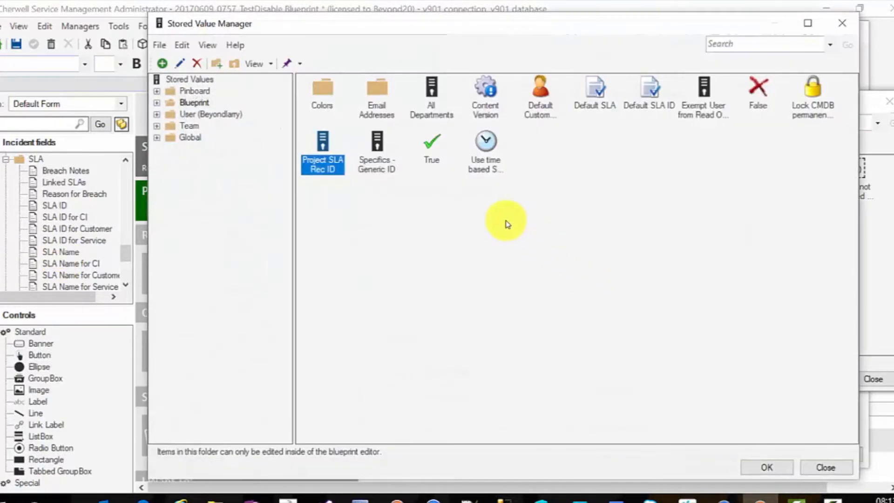
pyautogui.rightClick(353, 176)
pyautogui.click(361, 183)
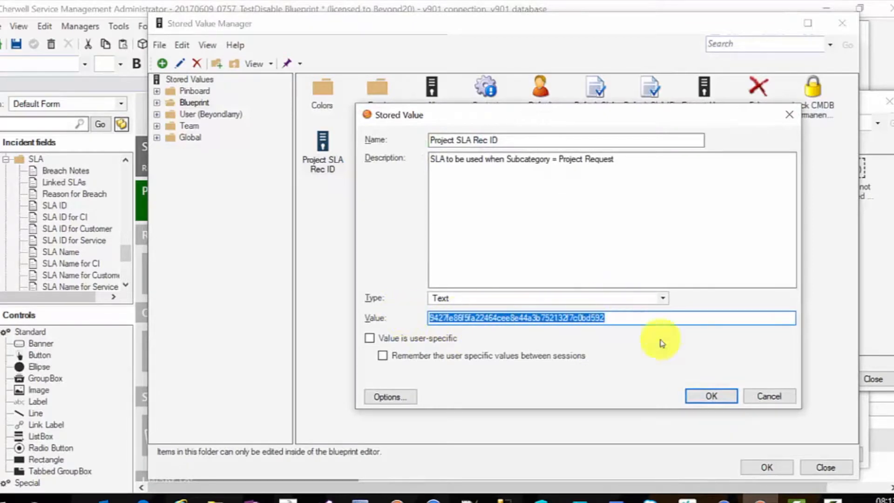
pyautogui.click(770, 399)
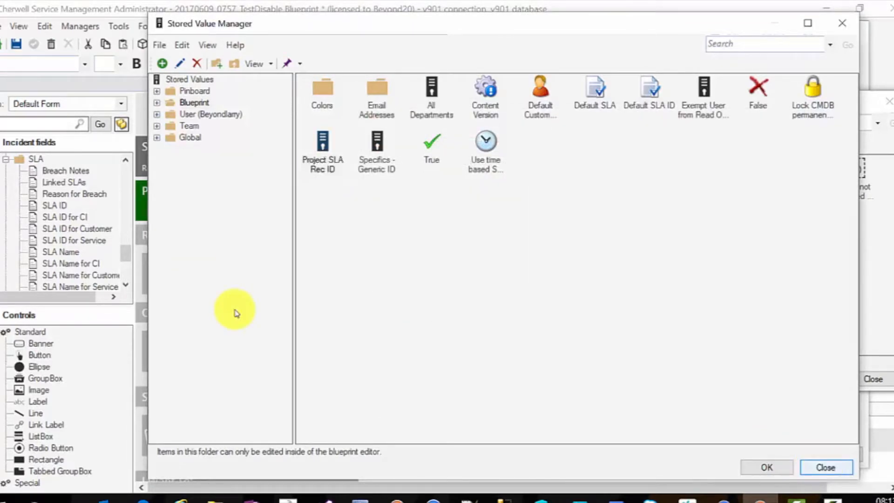
pyautogui.press('Escape')
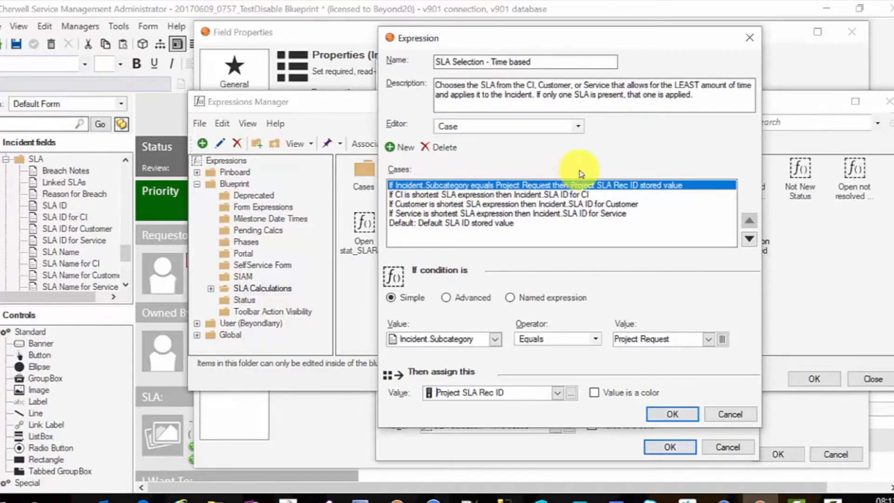
# Step: Cancel out of the time-based and SLA Selection expressions, the Expressions Manager, and the SLA ID field properties
pyautogui.click(729, 413)
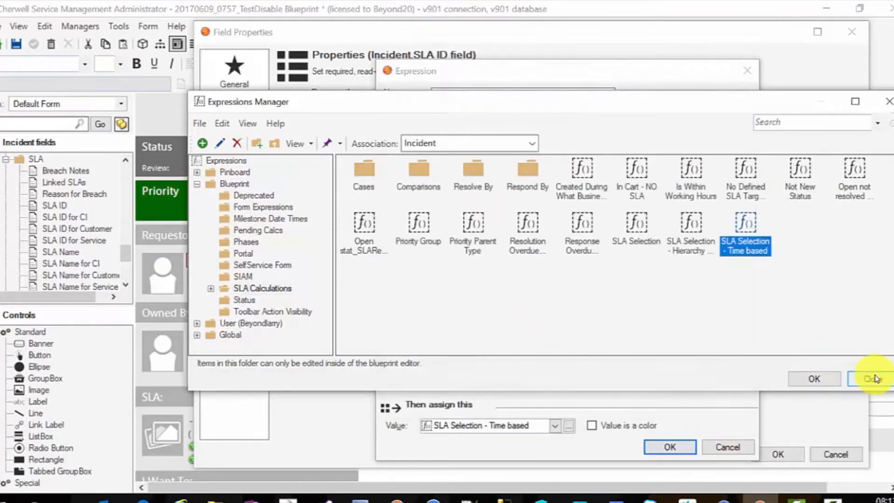
pyautogui.click(872, 378)
pyautogui.click(725, 447)
pyautogui.click(873, 379)
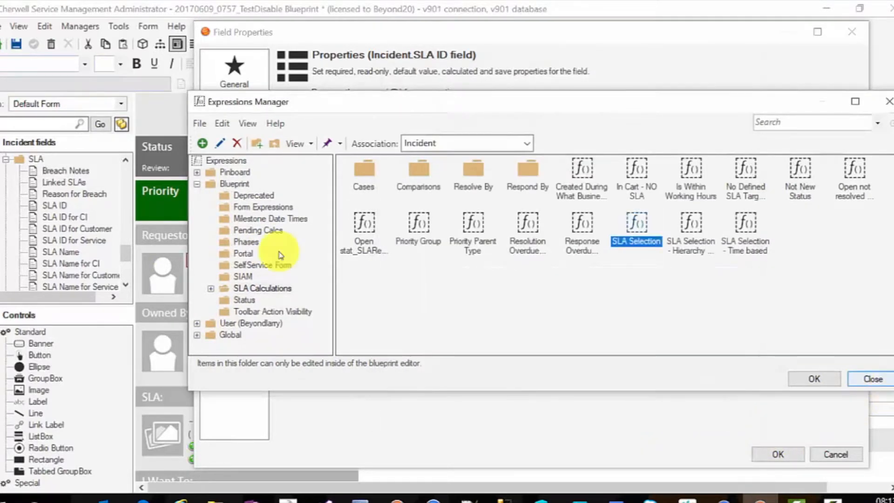
pyautogui.click(836, 454)
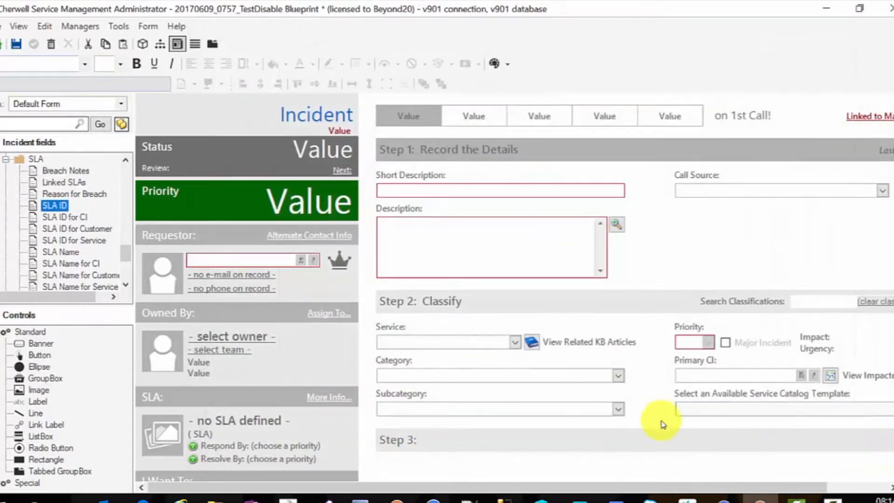
# Step: Close the TestDisable blueprint without saving its changes
pyautogui.click(1, 27)
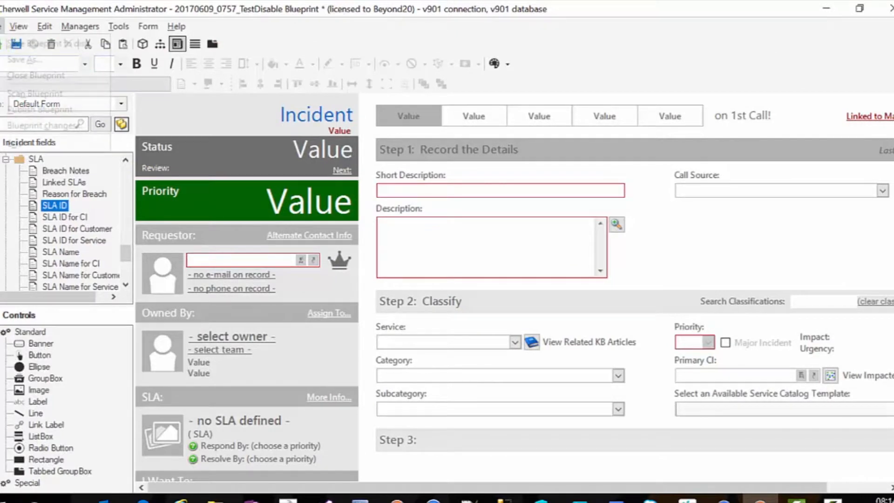
pyautogui.click(13, 76)
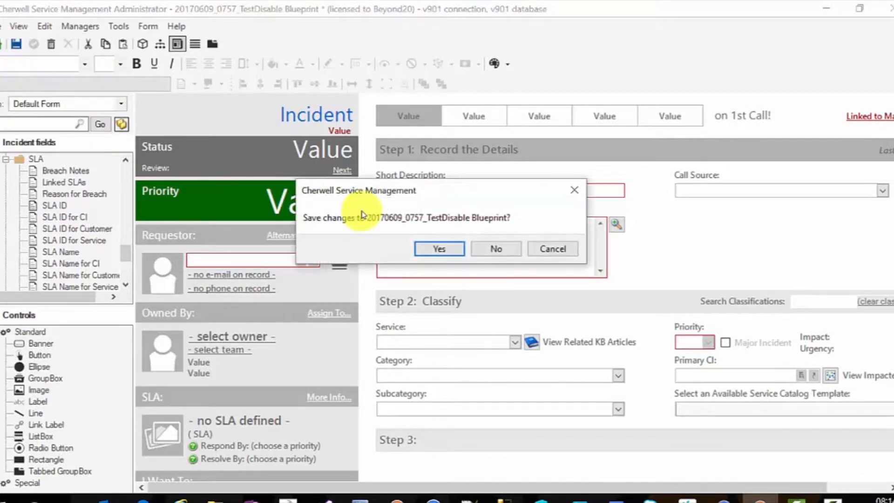
pyautogui.click(496, 249)
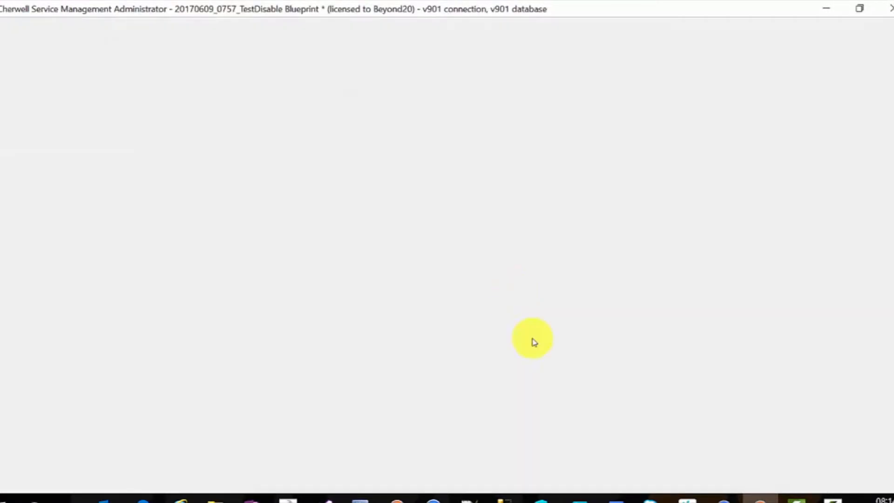
# Step: Switch to Cherwell Service Management, list all SLAs, open the Project Request SLA, and enlarge its SLA Target Times list
pyautogui.click(697, 498)
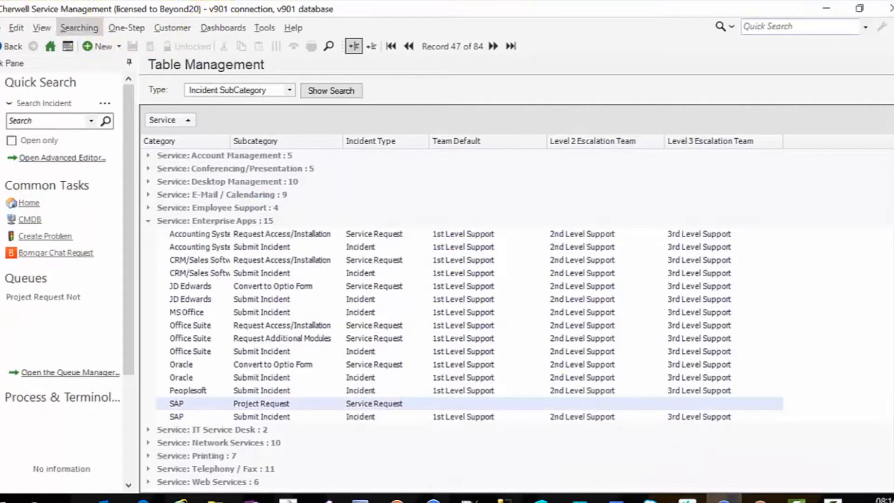
pyautogui.click(79, 28)
pyautogui.click(99, 121)
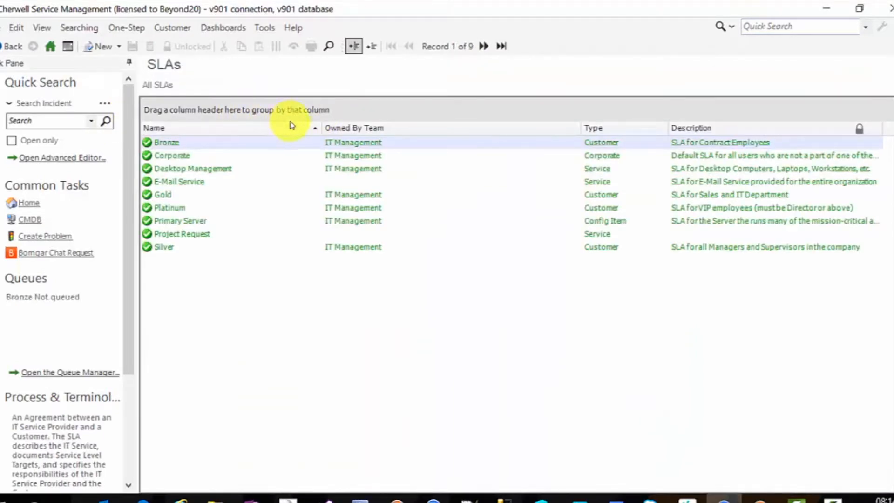
pyautogui.click(184, 235)
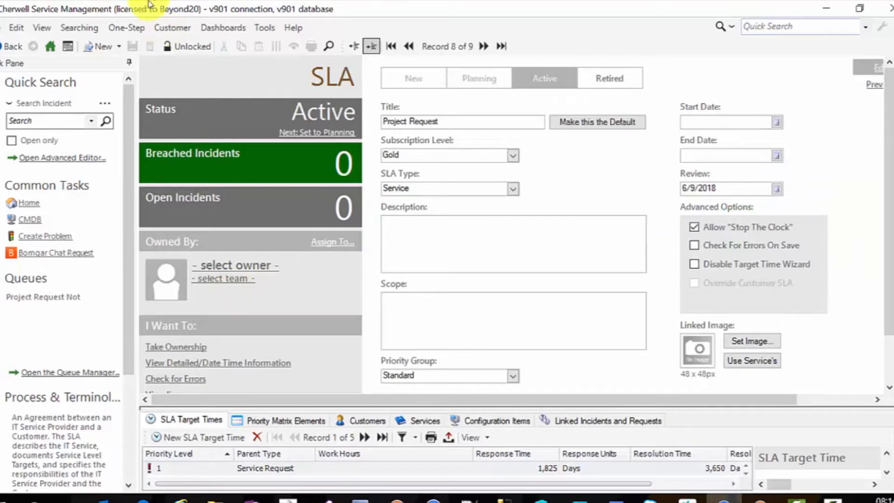
pyautogui.moveTo(415, 409); pyautogui.dragTo(413, 298)
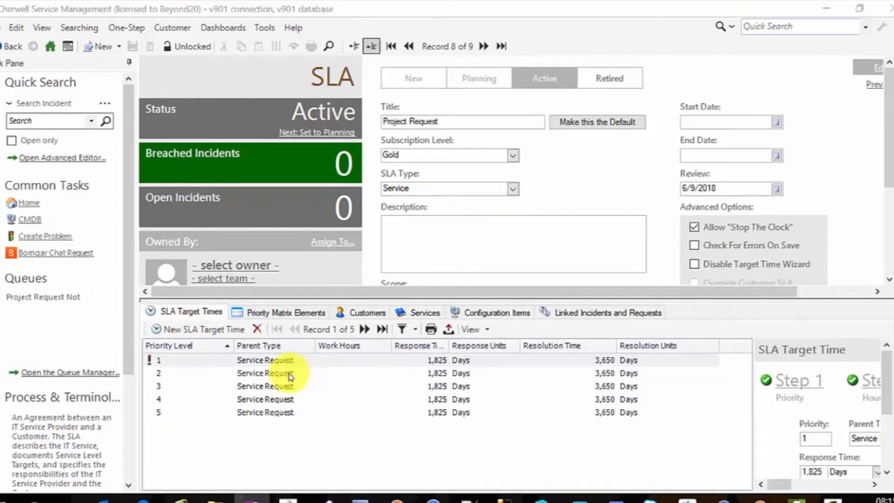
# Step: Enlarge the priority 1 SLA Target Time details and review its response, resolution, and warning times
pyautogui.moveTo(457, 345); pyautogui.dragTo(479, 352)
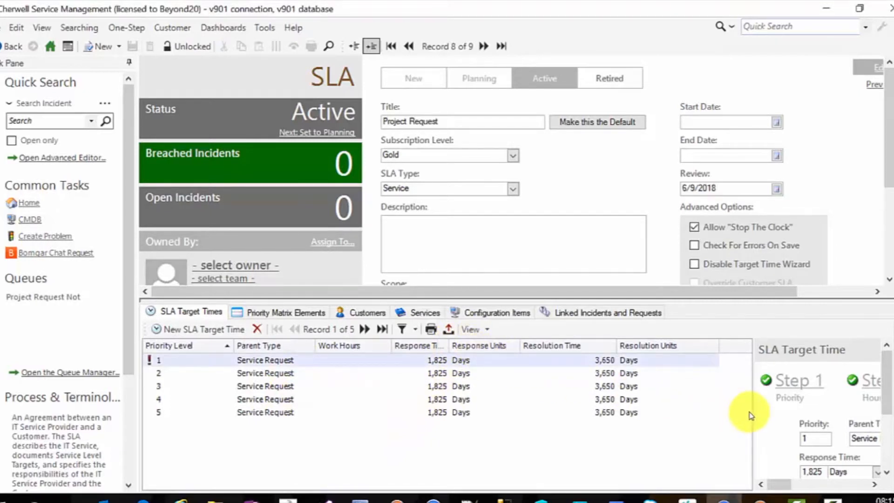
pyautogui.moveTo(755, 417); pyautogui.dragTo(549, 404)
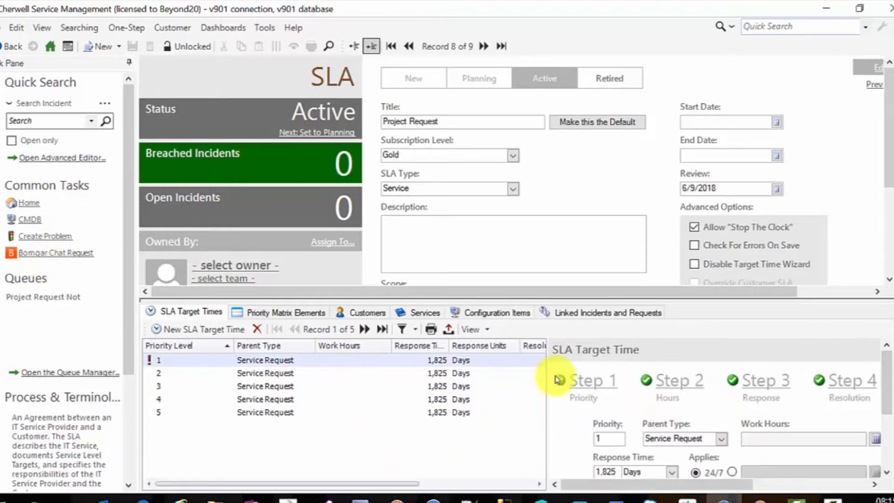
pyautogui.moveTo(646, 301); pyautogui.dragTo(635, 189)
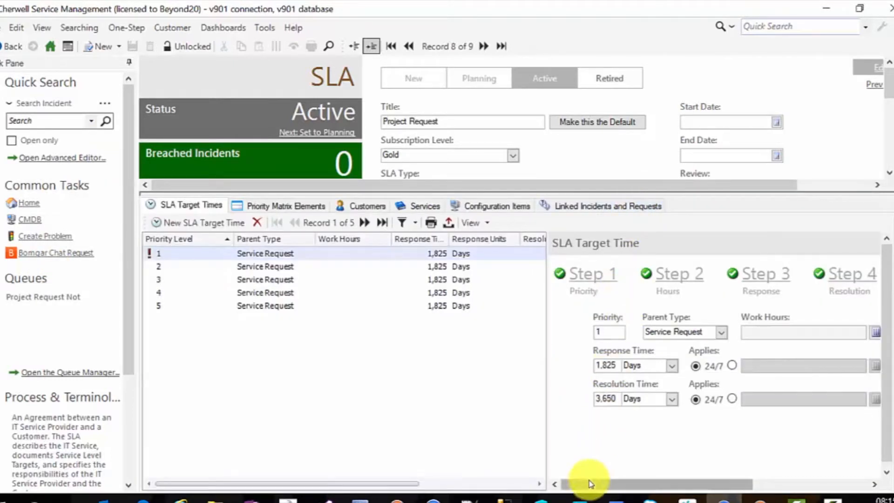
pyautogui.moveTo(582, 484); pyautogui.dragTo(614, 488)
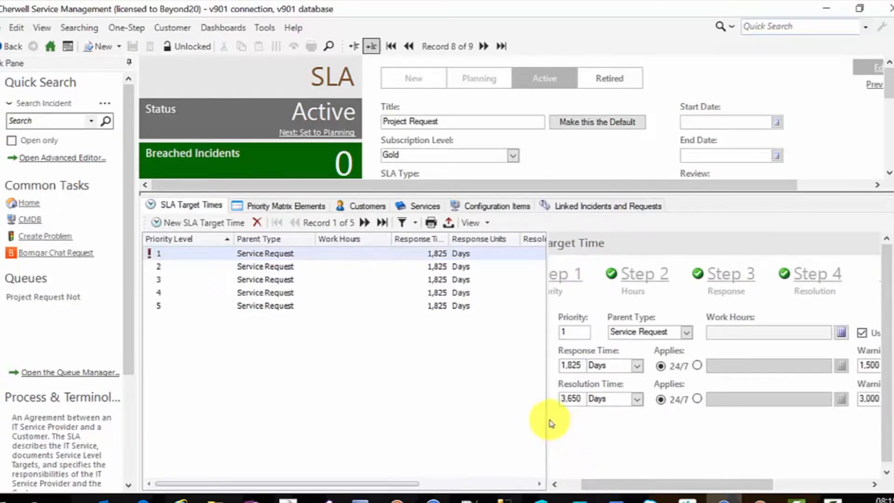
pyautogui.moveTo(547, 406); pyautogui.dragTo(370, 410)
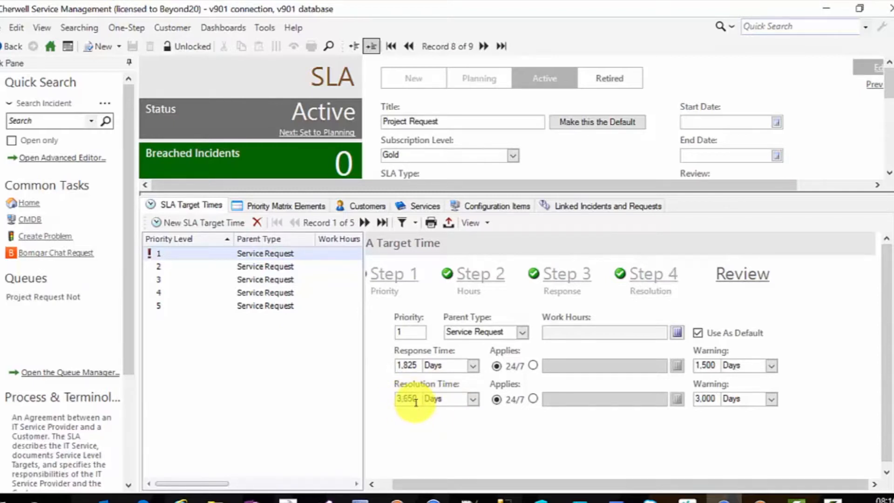
pyautogui.click(712, 398)
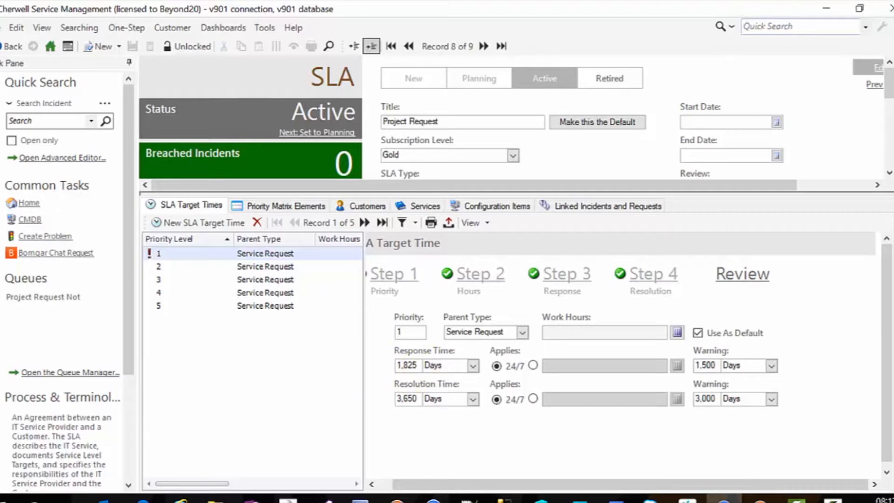
# Step: Switch to Cherwell Service Management Administrator and reopen the 20170609_0757_TestDisable blueprint
pyautogui.hotkey('alt', 'Tab')
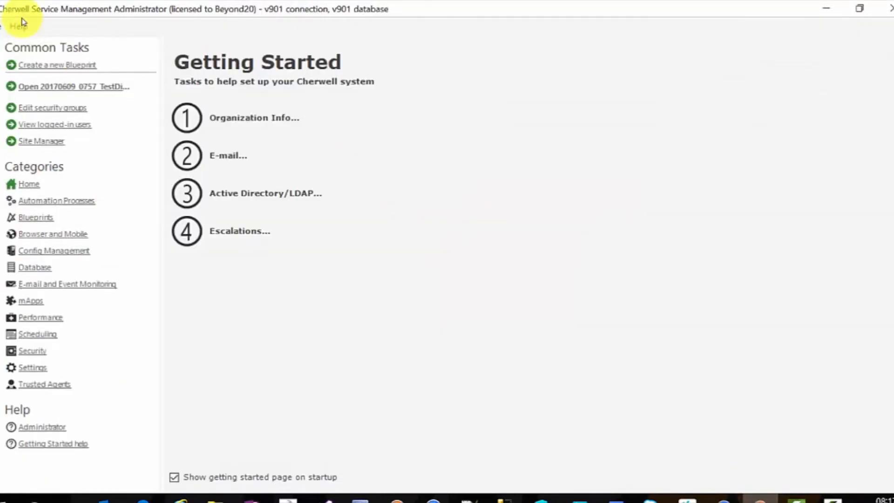
pyautogui.click(116, 86)
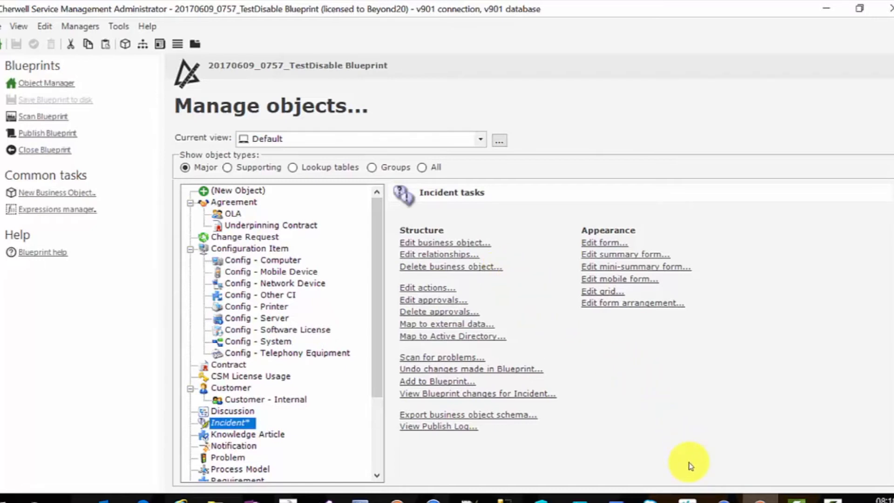
# Step: Switch back to Cherwell Service Management and create a new Incident
pyautogui.click(722, 501)
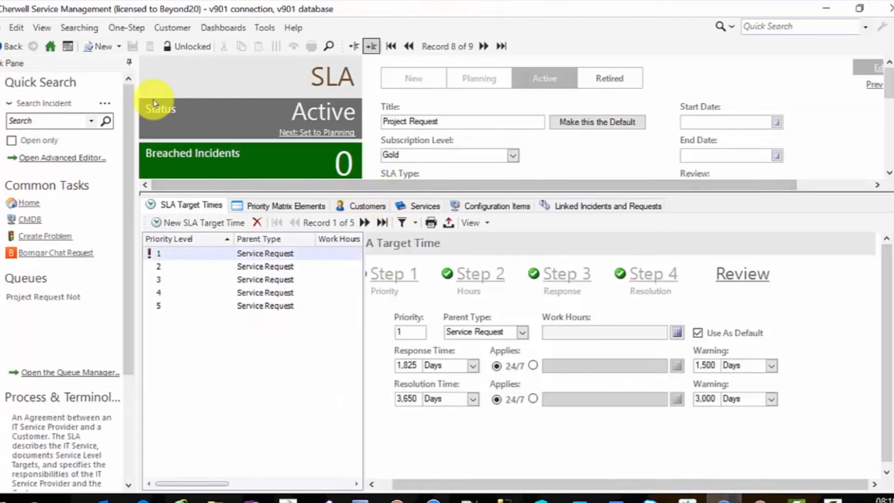
pyautogui.click(113, 50)
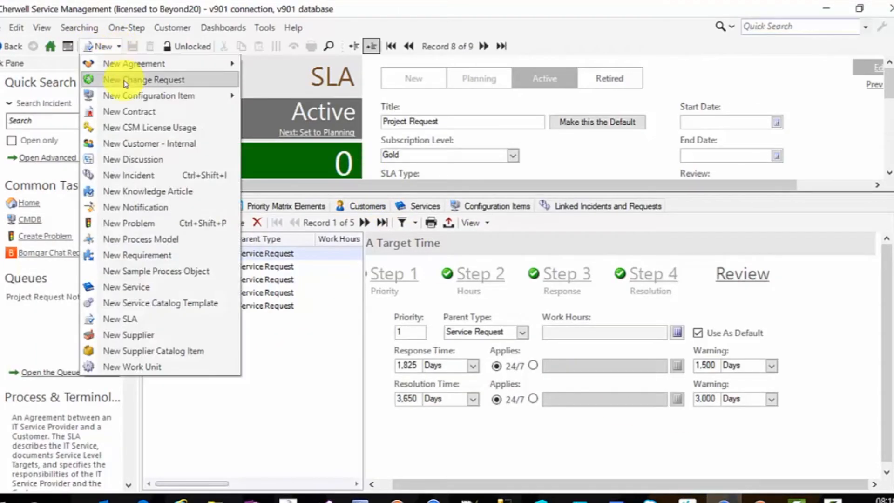
pyautogui.click(145, 176)
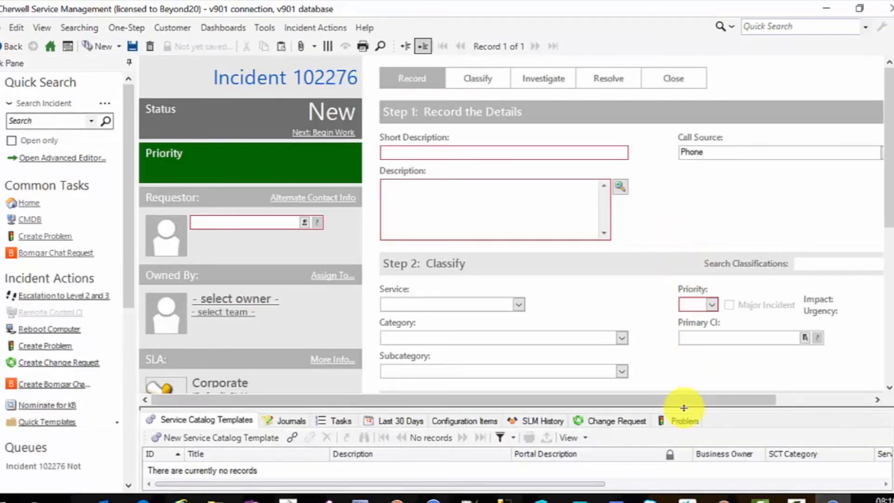
# Step: Search classifications with the subcategories grouped by Service, and classify the Incident as Enterprise Apps, SAP, Project Request
pyautogui.moveTo(696, 404); pyautogui.dragTo(739, 395)
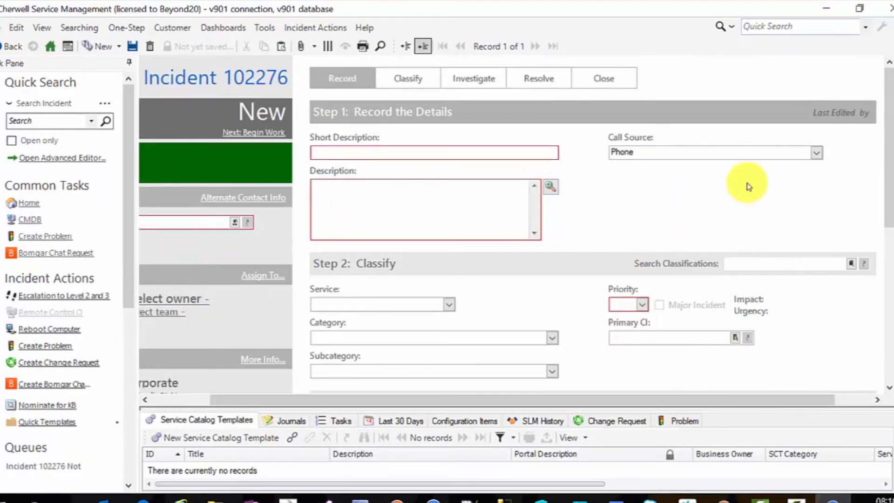
pyautogui.click(851, 264)
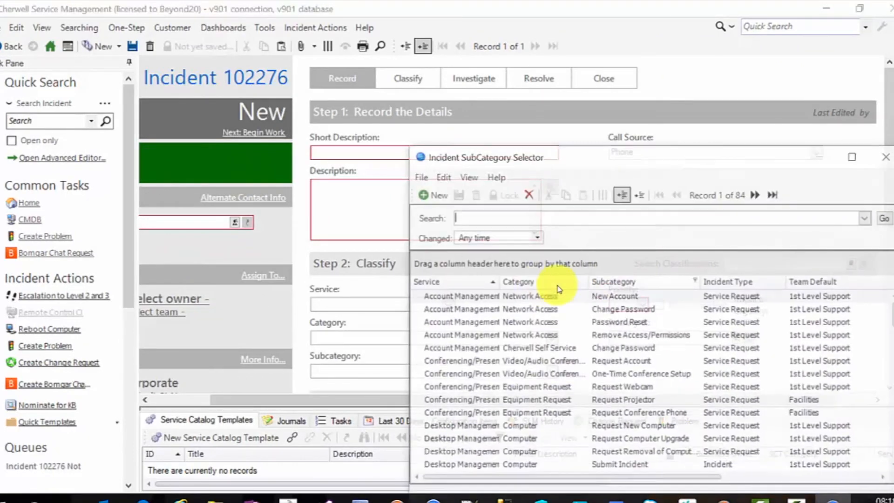
pyautogui.moveTo(480, 279); pyautogui.dragTo(466, 261)
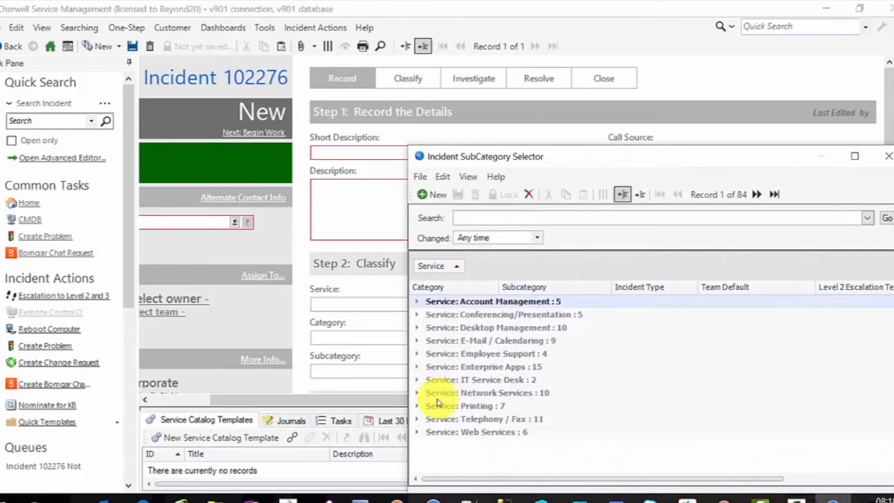
pyautogui.click(417, 367)
pyautogui.scroll(-2, 475, 399)
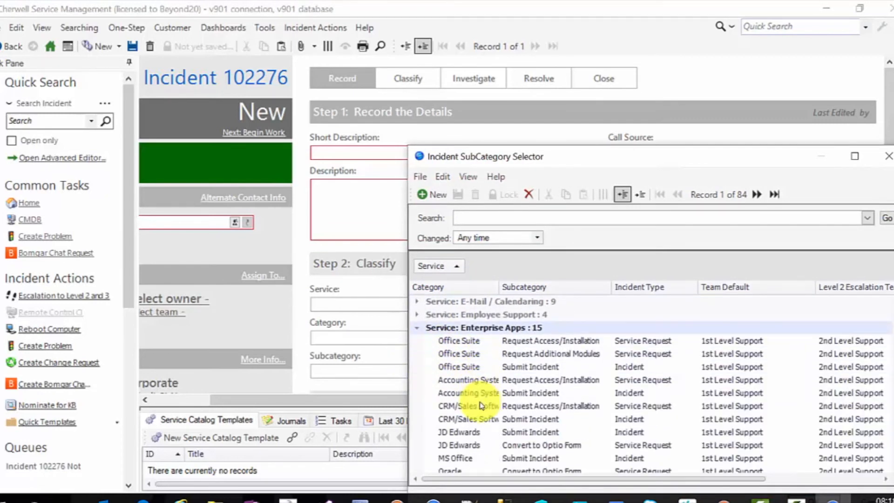
pyautogui.scroll(-1, 492, 449)
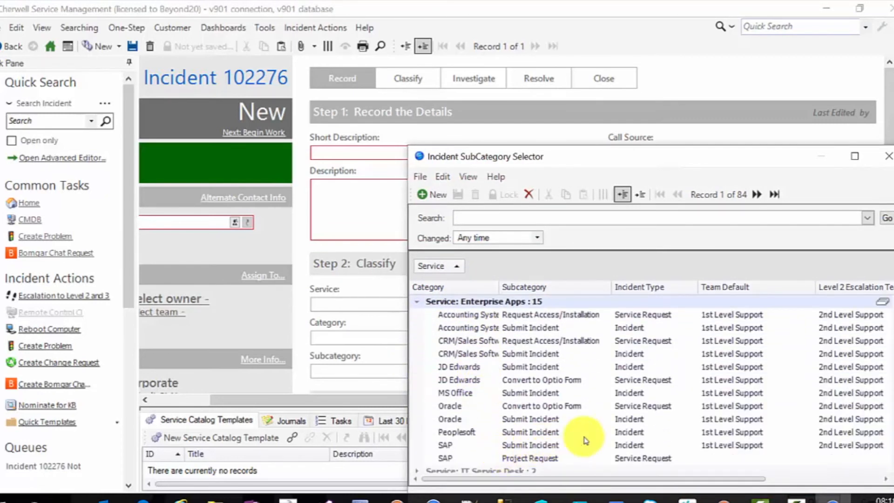
pyautogui.doubleClick(530, 458)
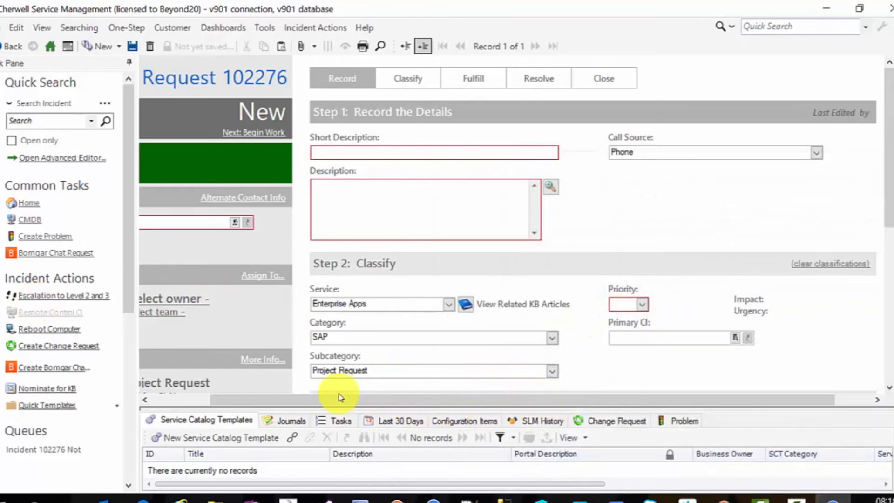
# Step: Set the request's priority to 3 using the Should Have impact and Standard urgency
pyautogui.scroll(-5, 638, 336)
pyautogui.scroll(5, 671, 298)
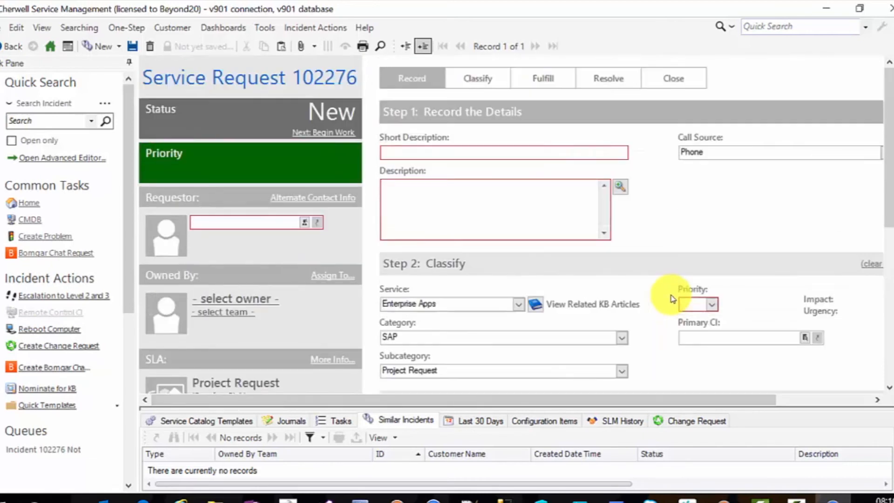
pyautogui.scroll(-2, 677, 296)
pyautogui.click(712, 217)
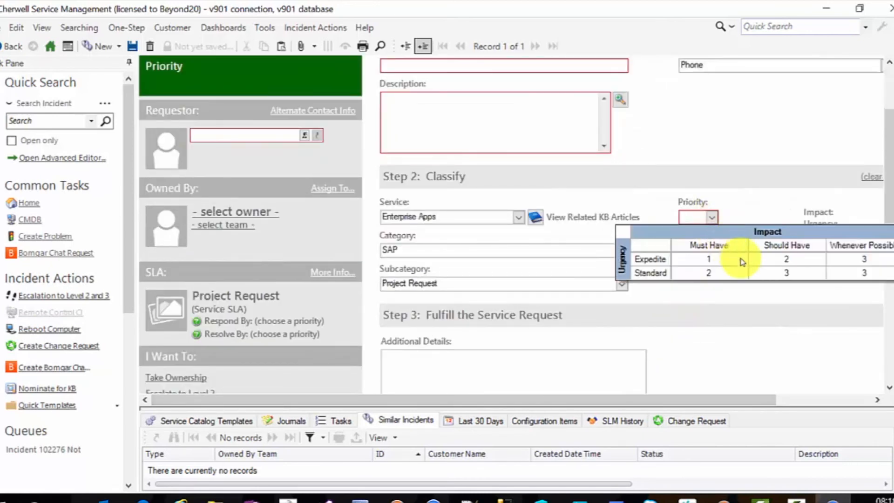
pyautogui.click(776, 274)
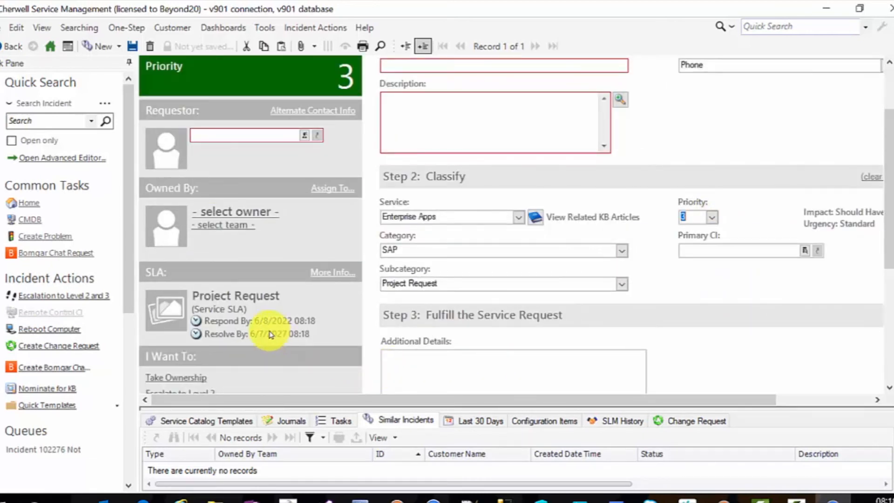